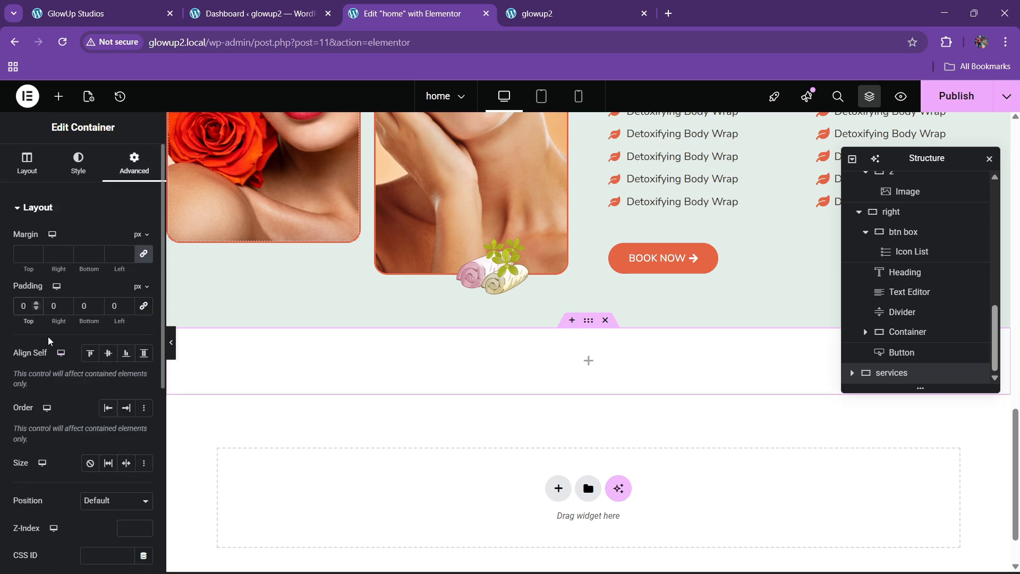
Set the services container's top and bottom padding to 80 px and check the services section on the reference site
type("8")
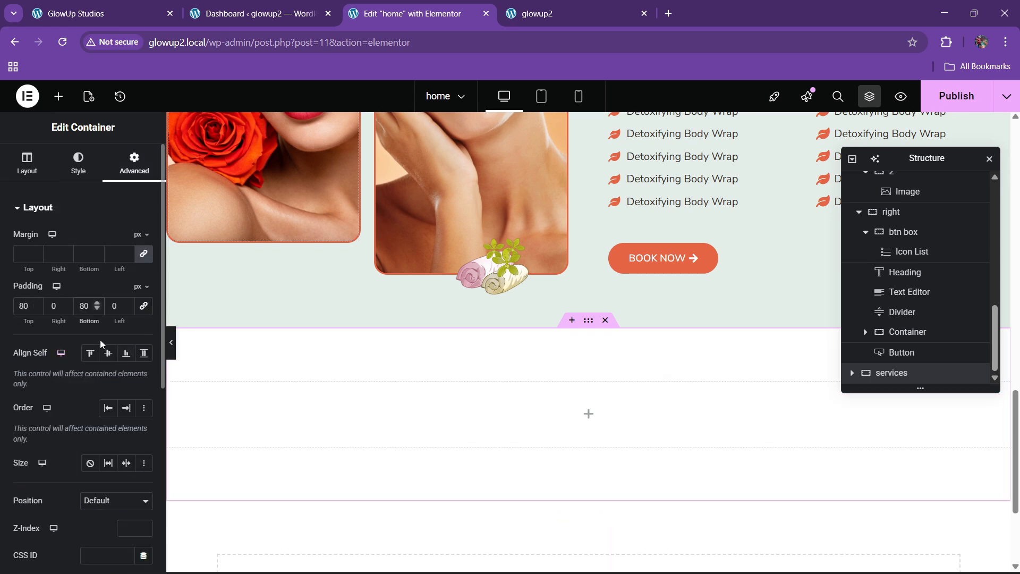
left_click(159, 13)
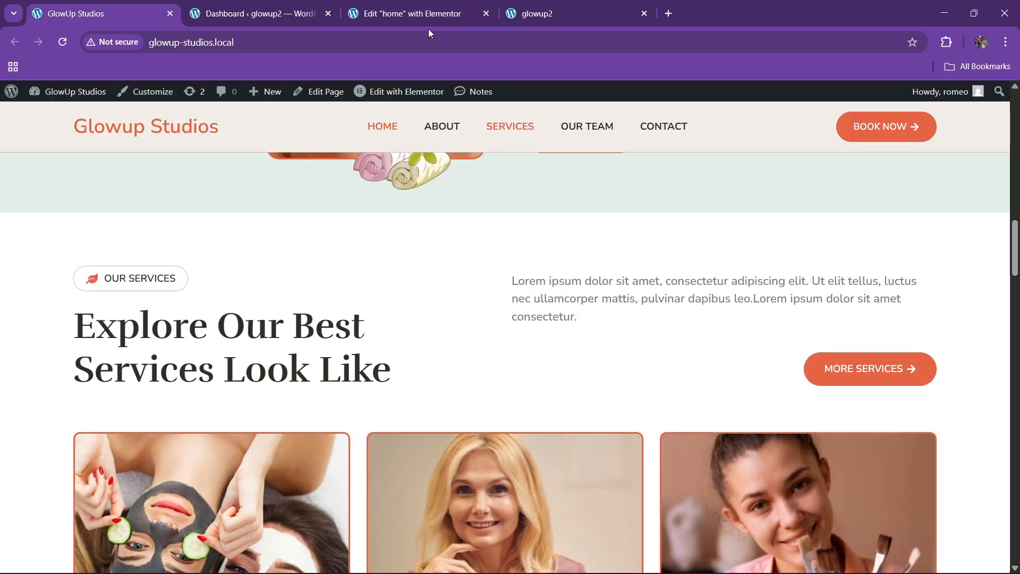
left_click(425, 6)
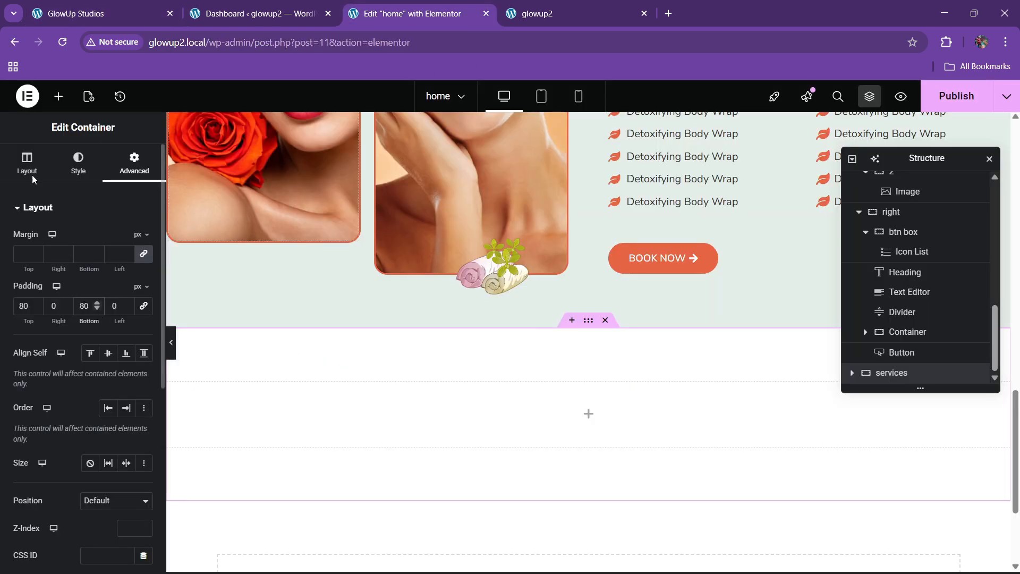
Add a container inside the services section, set its padding to 0 and rename it 1
left_click(58, 98)
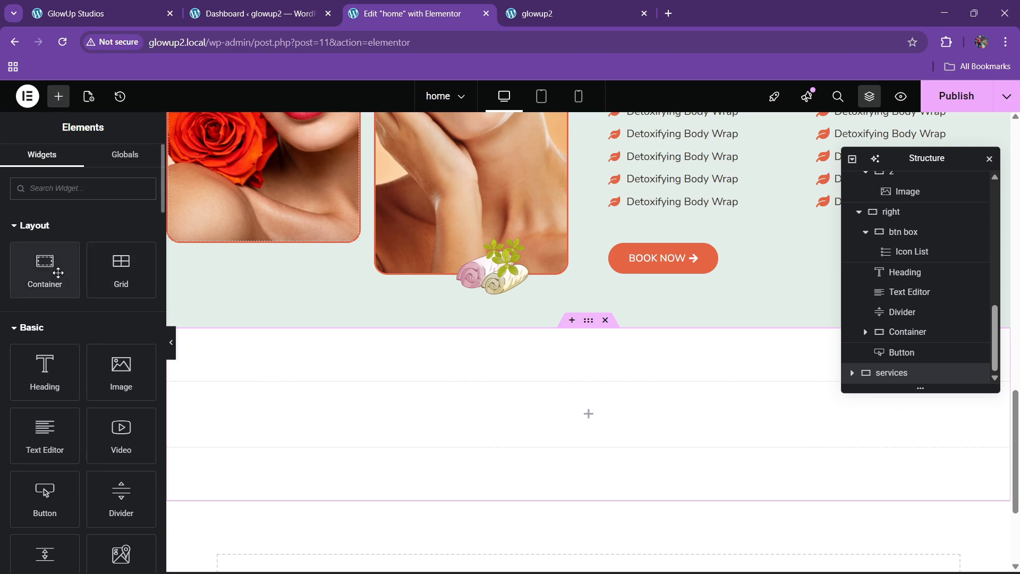
left_click_drag(44, 268, 444, 425)
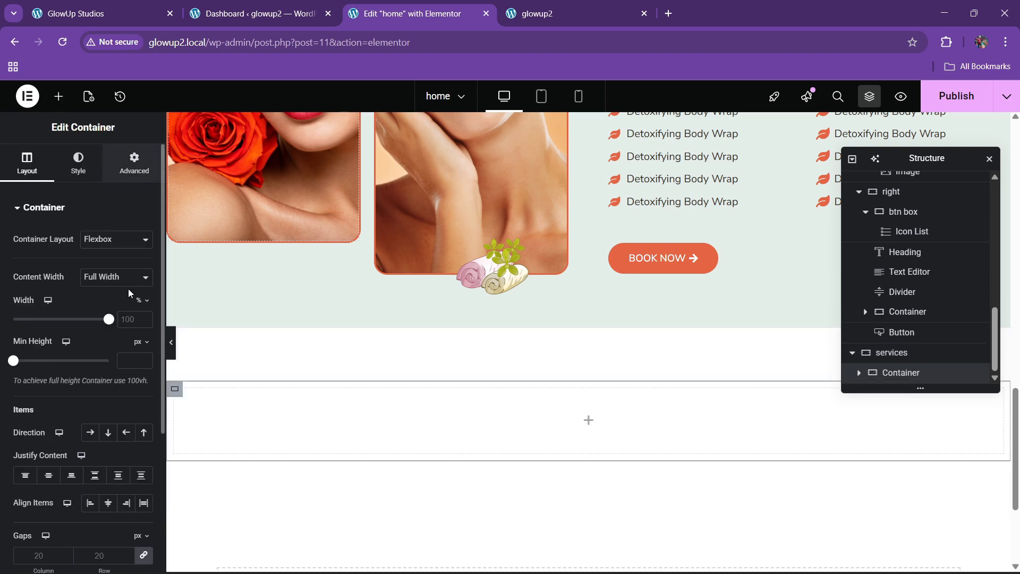
left_click(134, 162)
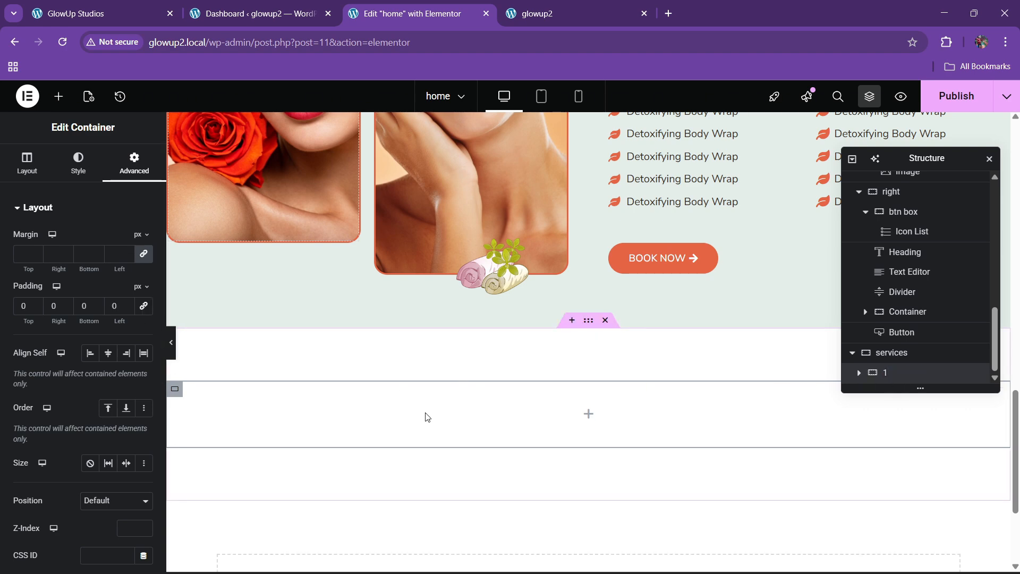
left_click(146, 5)
left_click(402, 4)
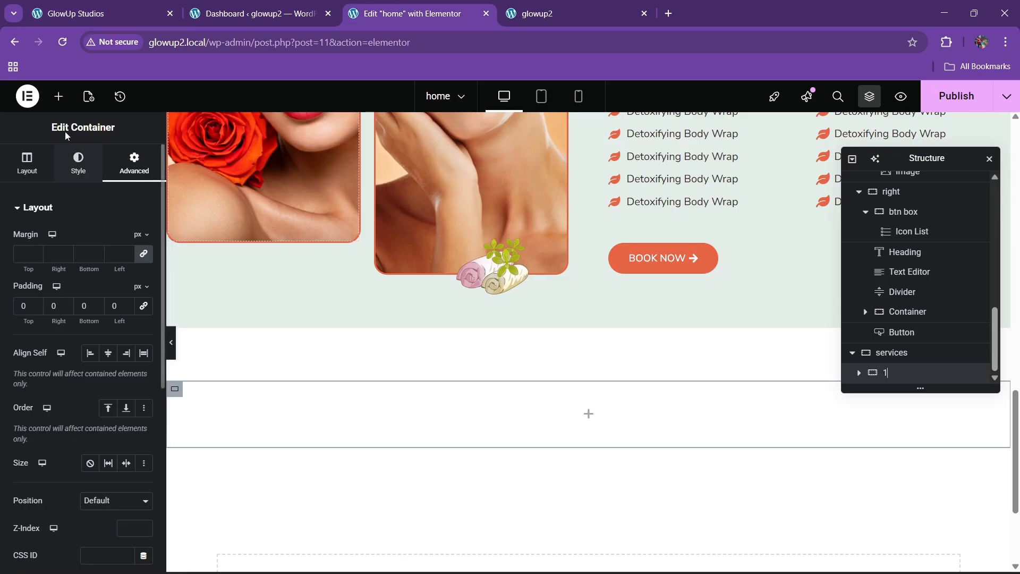
Nest a container with 0 padding inside container 1 and duplicate it
left_click(58, 97)
left_click_drag(69, 289, 345, 417)
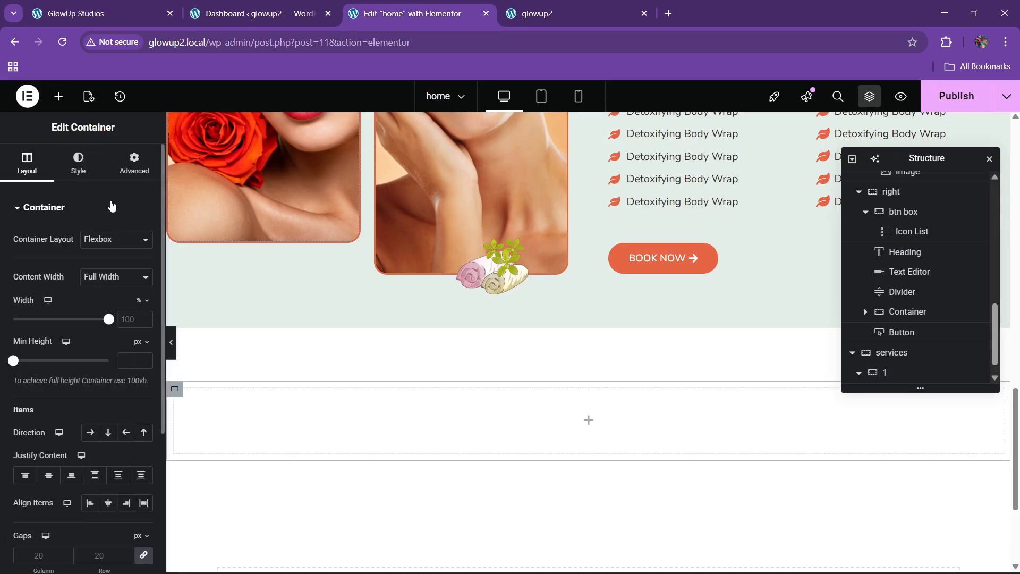
left_click(130, 171)
left_click(151, 313)
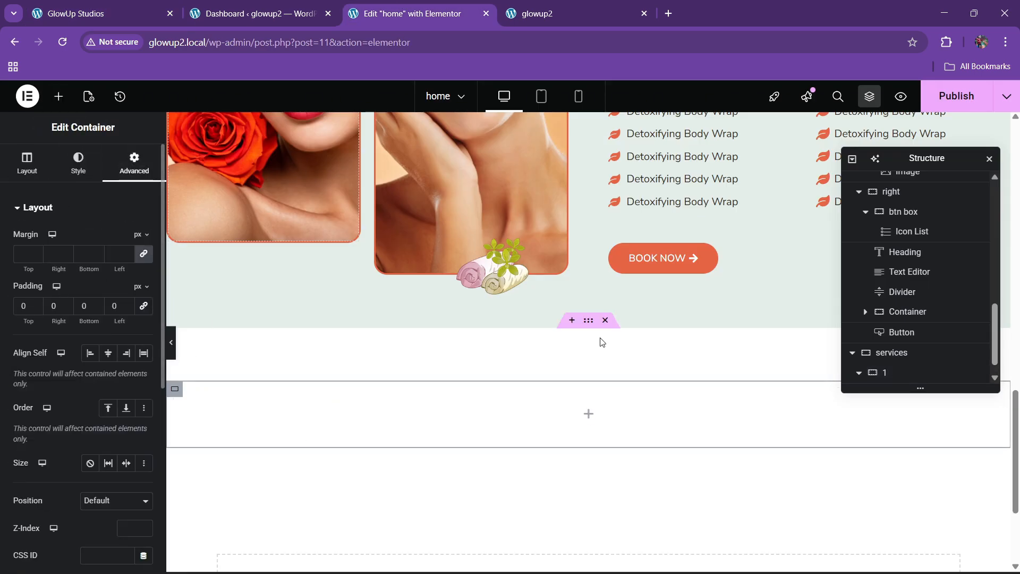
scroll(892, 350, "down", 1)
right_click(895, 374)
left_click(898, 277)
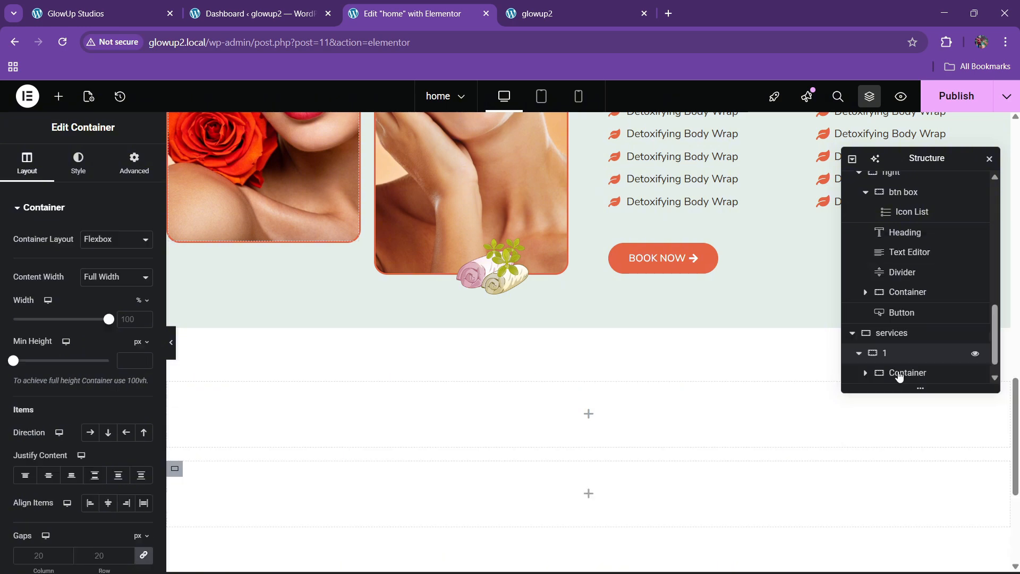
Set container 1 to row direction with space-between justification and centered items, comparing it with the reference site
scroll(897, 372, "down", 1)
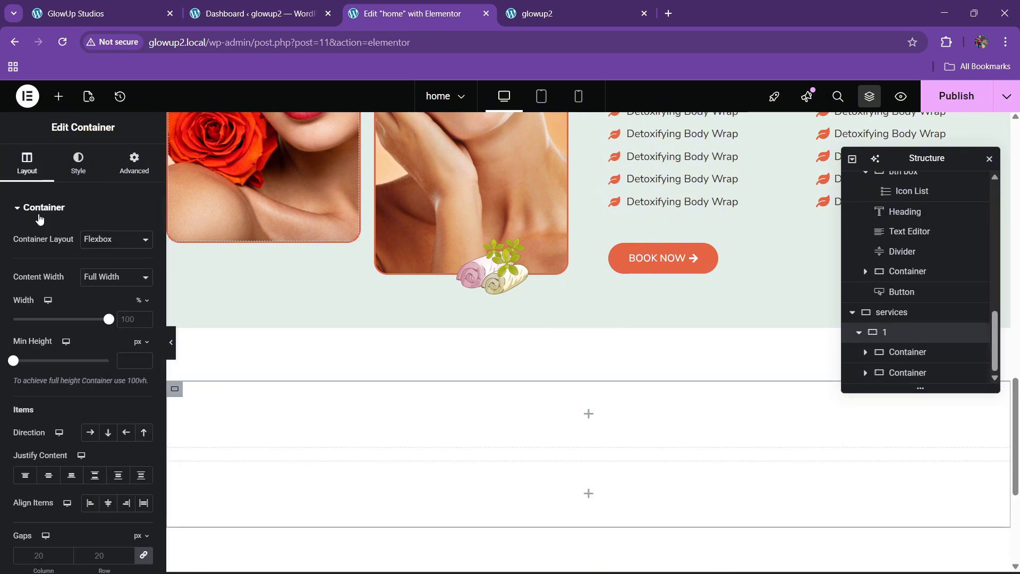
left_click(91, 435)
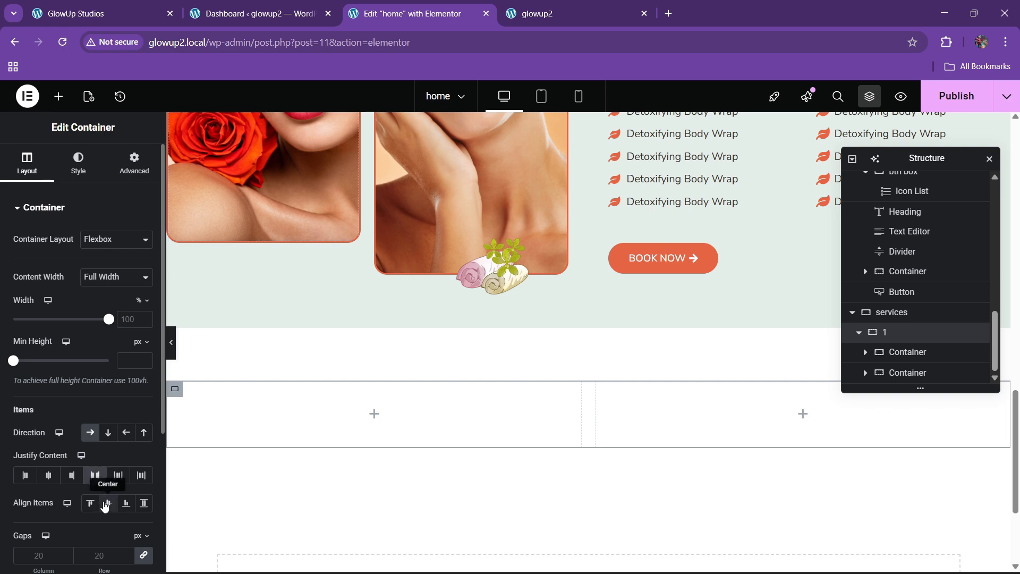
left_click(72, 5)
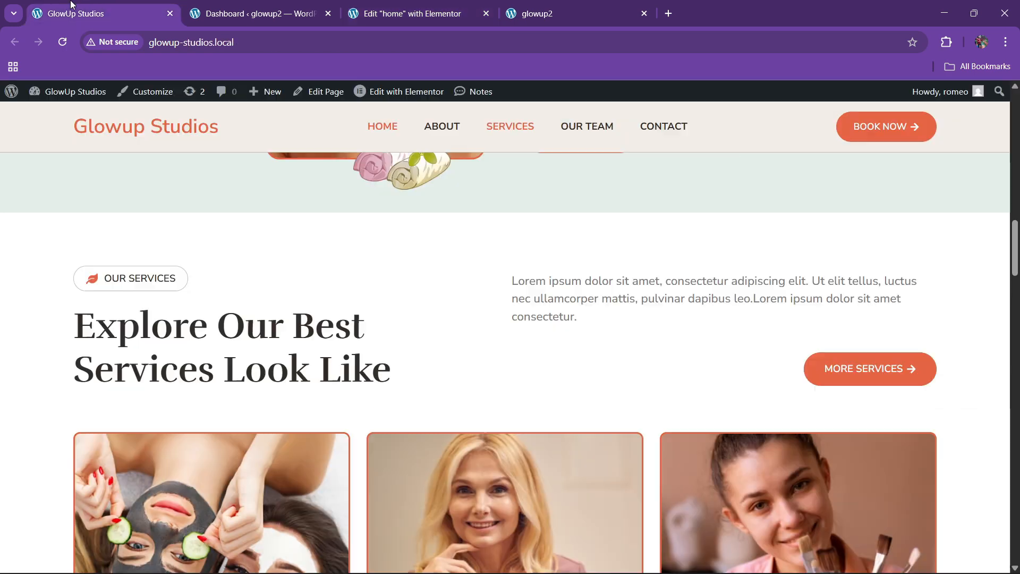
left_click(468, 13)
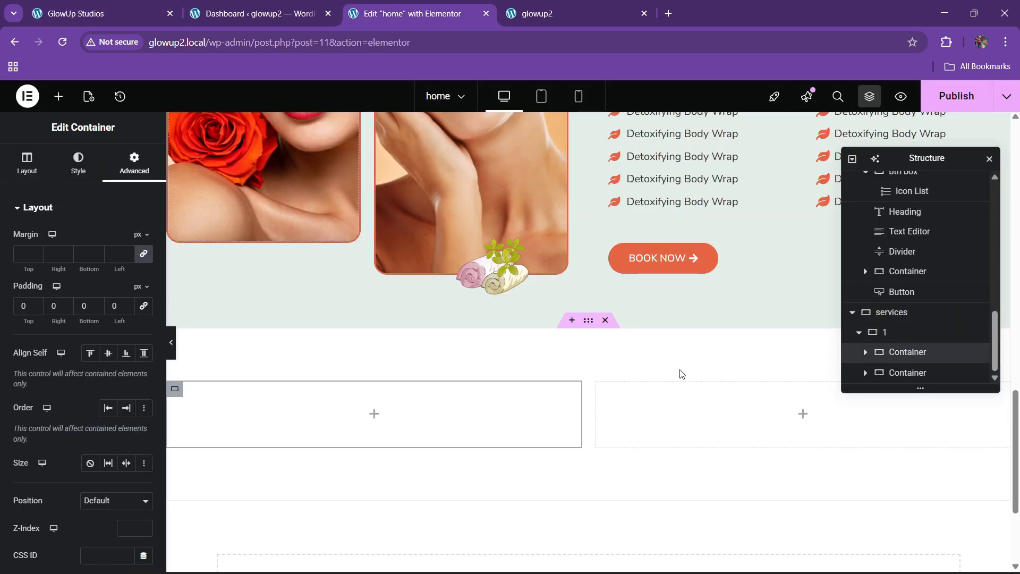
Copy the About Us btn box into the first nested container of the services section
scroll(675, 369, "up", 8)
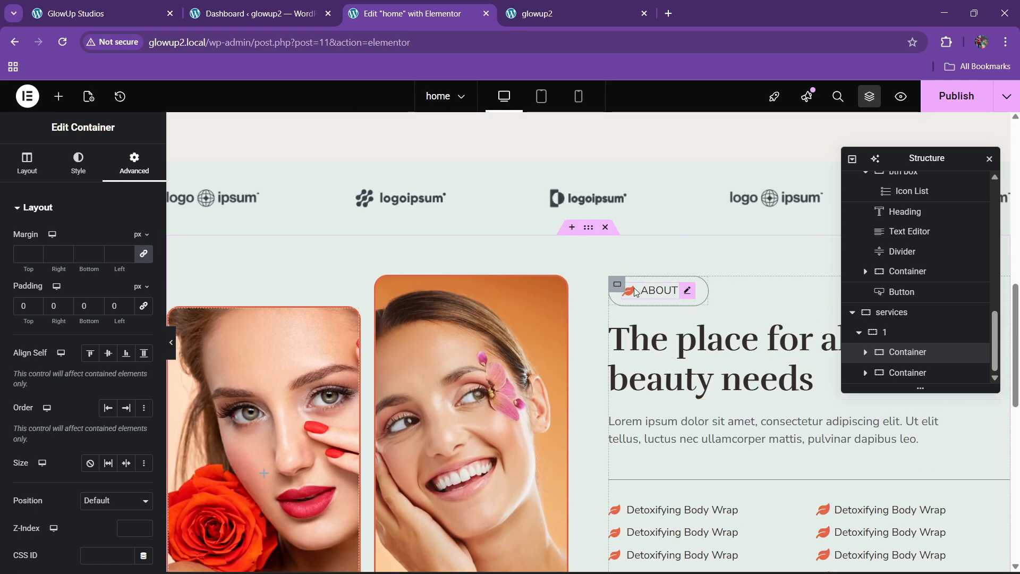
left_click(616, 286)
right_click(621, 289)
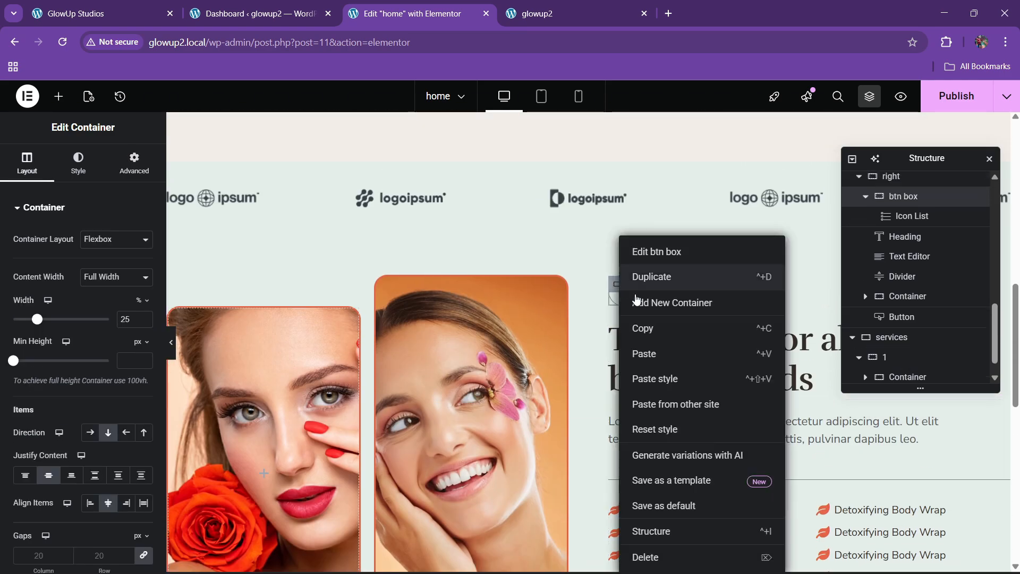
left_click(644, 327)
scroll(423, 346, "down", 5)
scroll(423, 346, "down", 1)
right_click(246, 416)
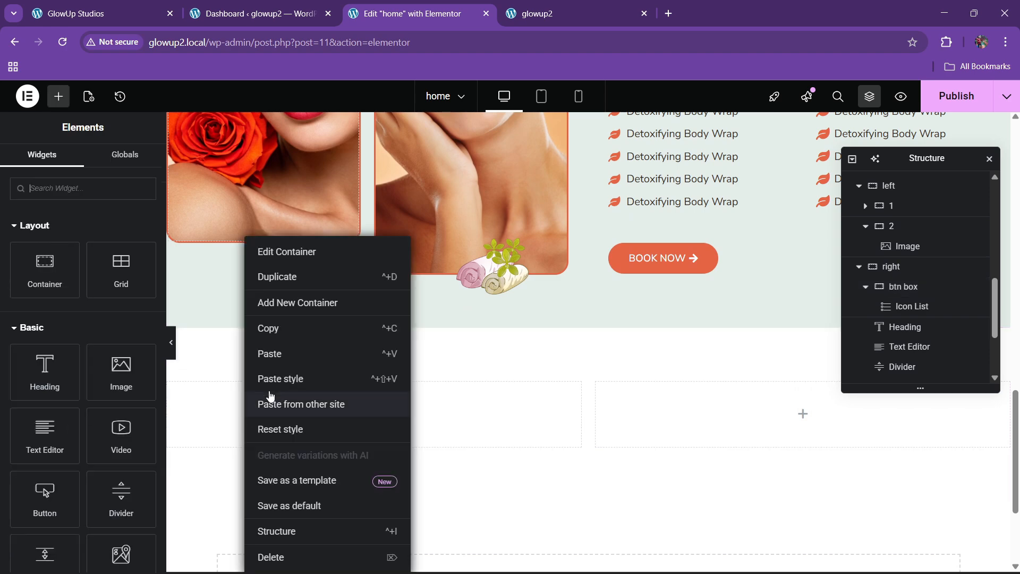
left_click(269, 353)
Copy the "The place for all your beauty needs" heading into the services section's first nested container, below the btn box
left_click(76, 13)
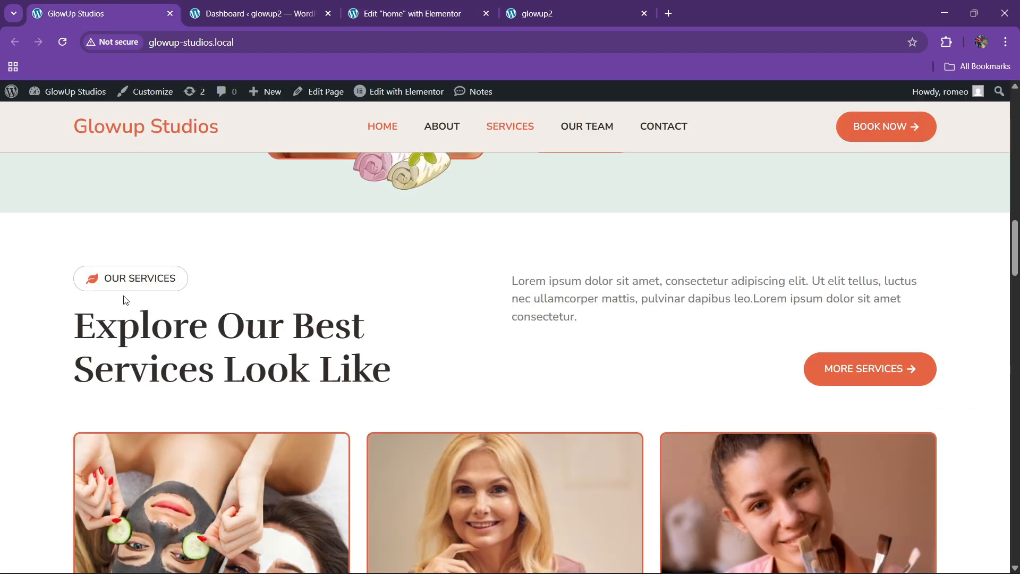
left_click(422, 6)
scroll(560, 311, "up", 5)
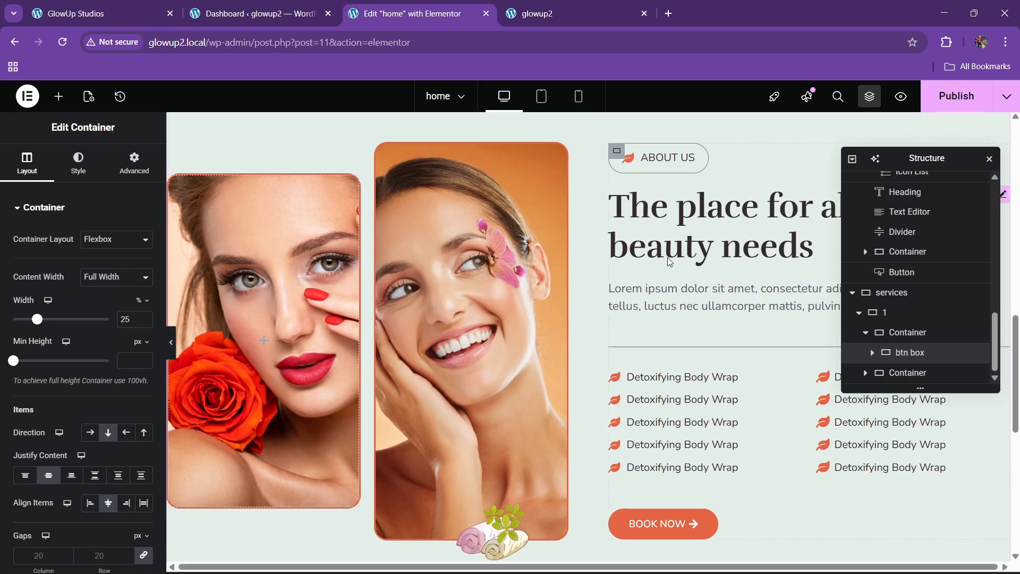
right_click(687, 229)
left_click(708, 293)
scroll(423, 330, "down", 5)
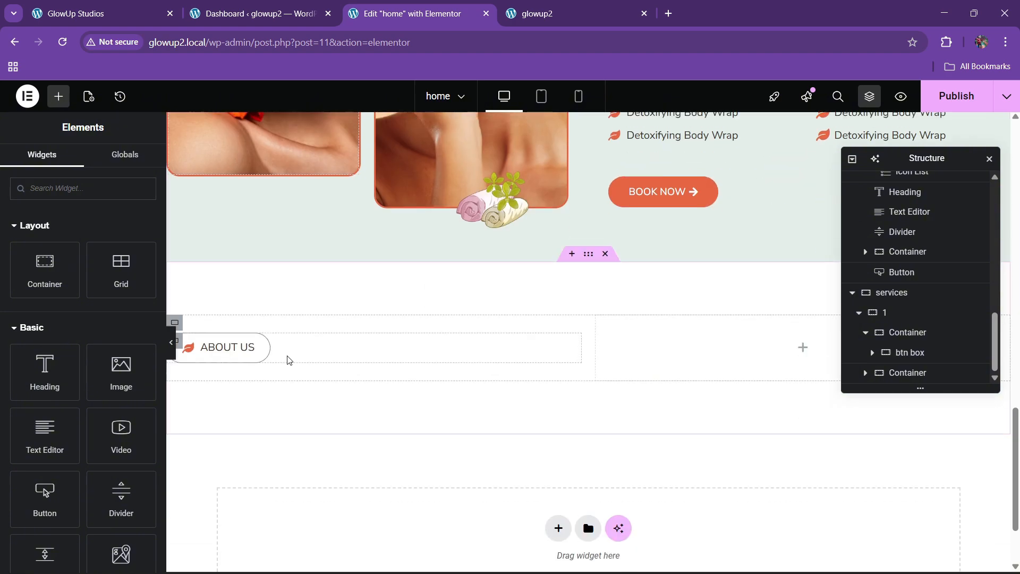
right_click(289, 357)
left_click(324, 354)
Replace the pasted heading's title with "Explore our best services Look Like", copied from the reference site
key("ctrl+1")
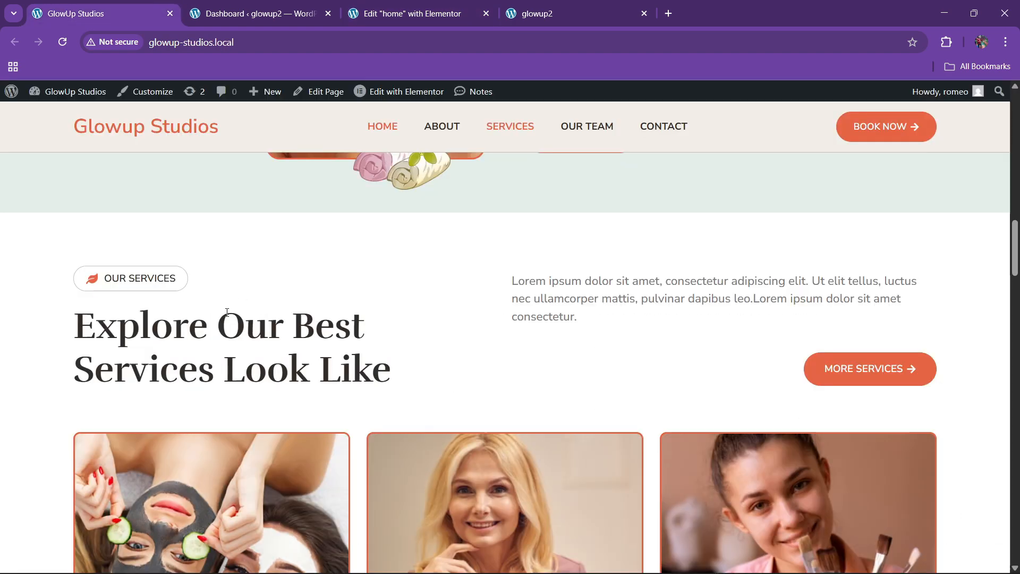
left_click_drag(86, 339, 398, 366)
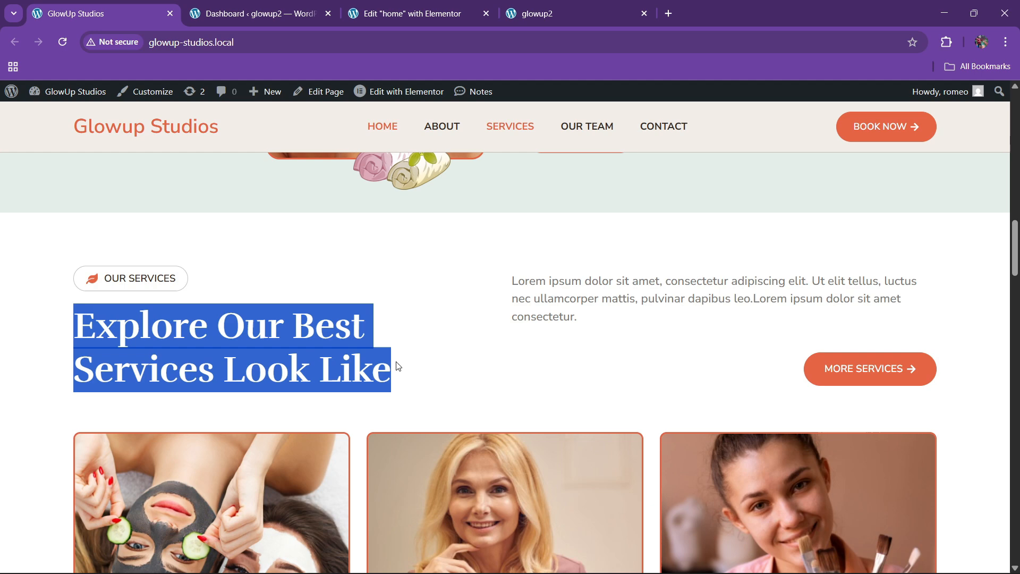
left_click(508, 5)
left_click(425, 4)
left_click(80, 270)
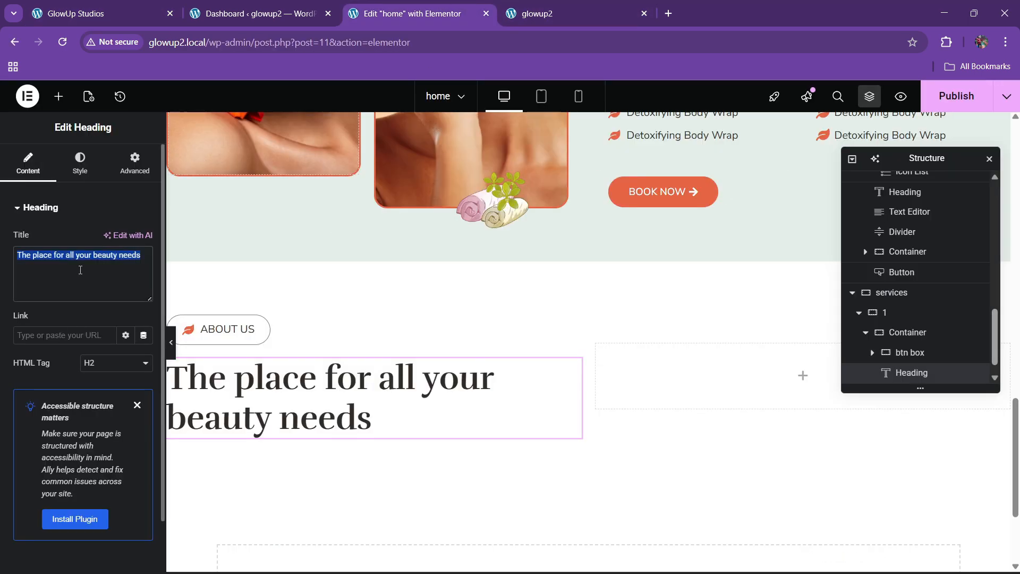
key("ctrl+v")
Change the pasted icon list's text to "OUR SERVICES" and set its btn box width to 30%
left_click(229, 329)
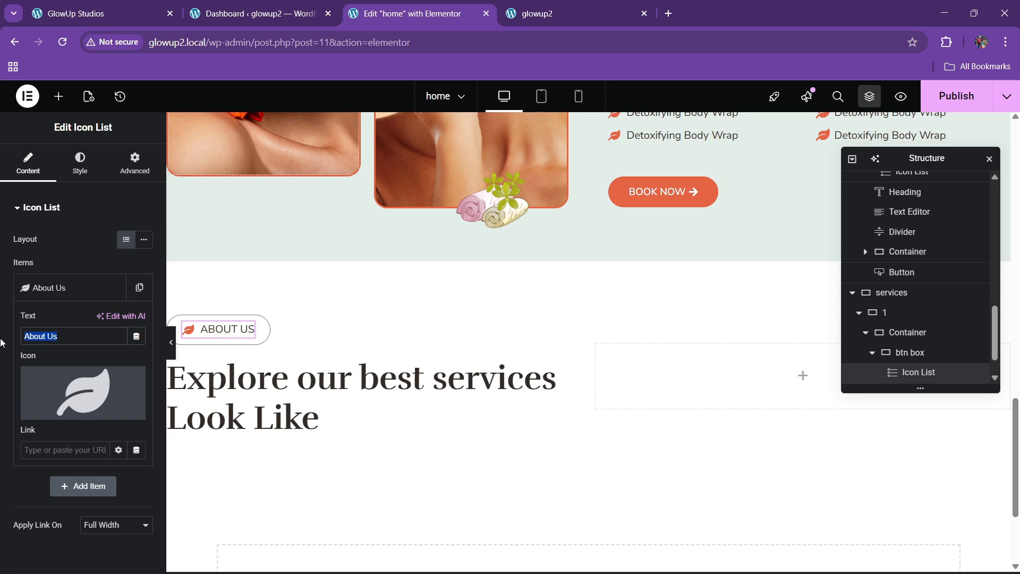
type("OUR SERVICESA")
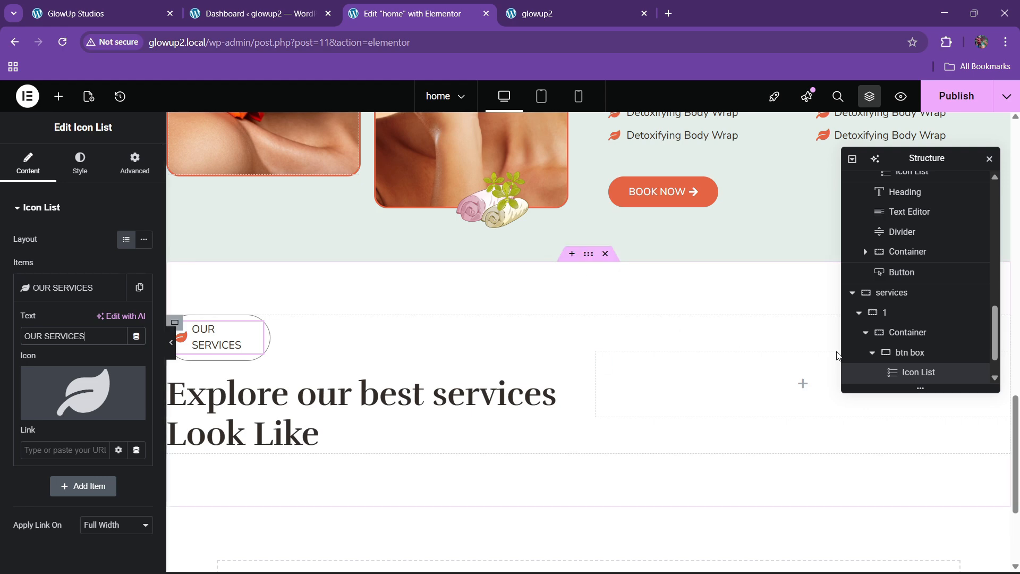
left_click(974, 353)
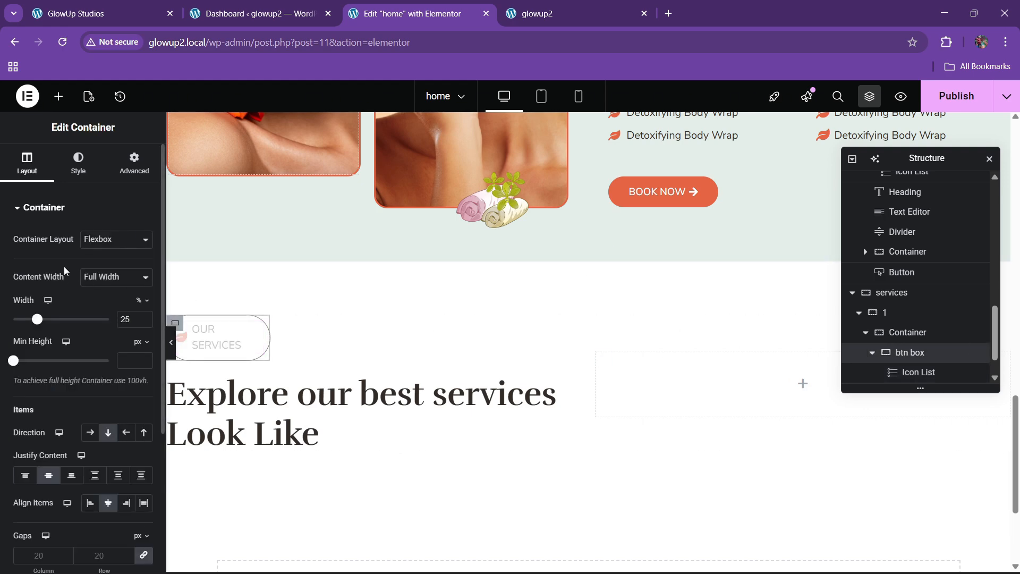
left_click(147, 319)
left_click(147, 319)
left_click(148, 16)
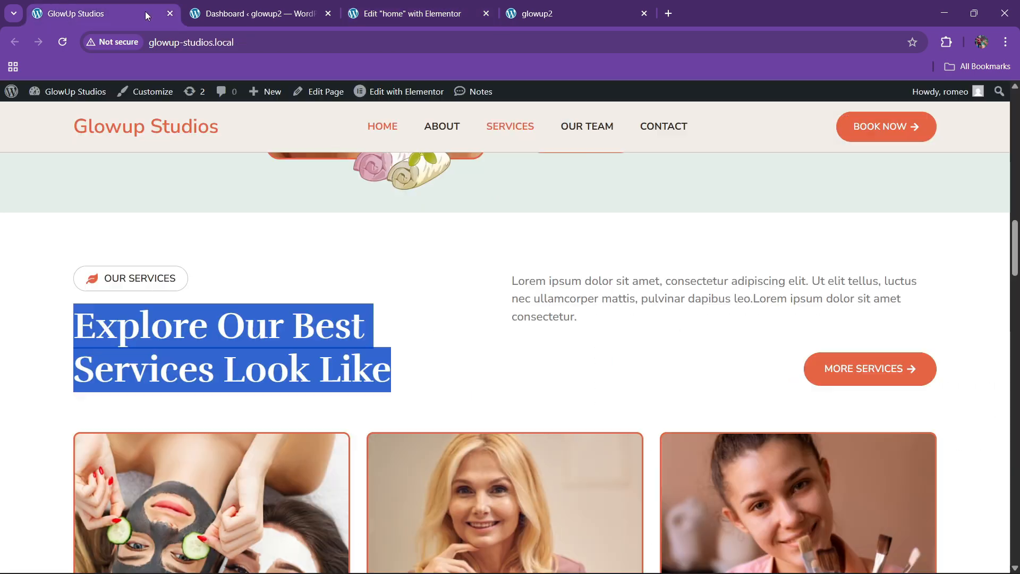
left_click(414, 13)
Copy the hero section's Text Editor paragraph into the services section's second nested container, deleting the extra duplicate made in the hero
scroll(519, 317, "up", 8)
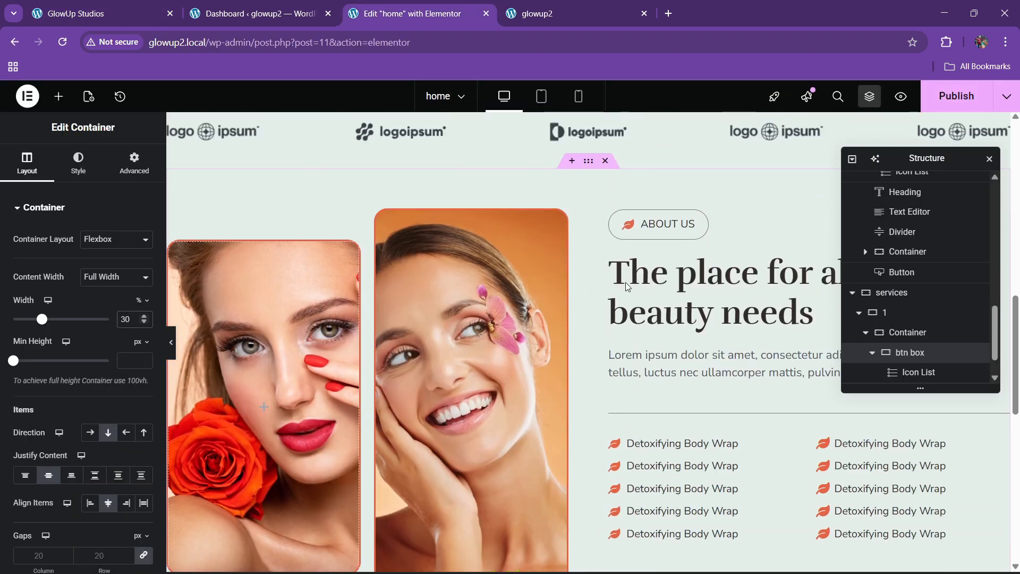
scroll(625, 333, "up", 10)
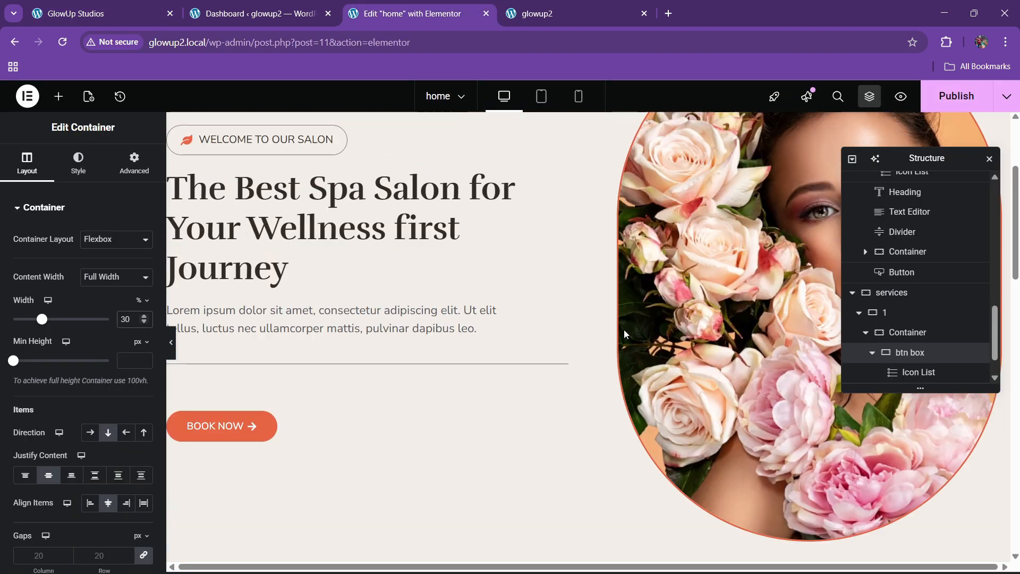
right_click(376, 348)
left_click(419, 327)
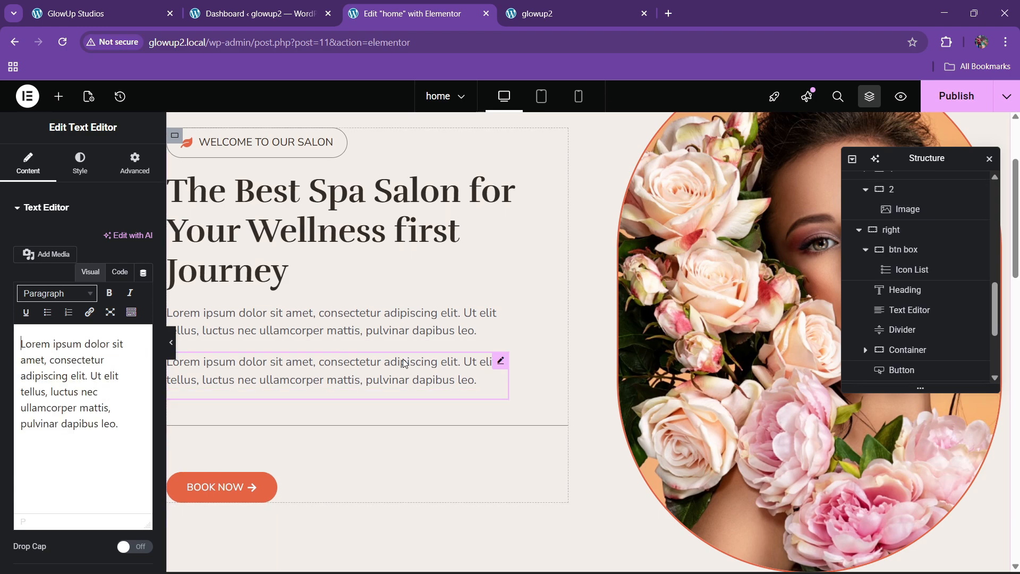
right_click(403, 361)
left_click(422, 361)
right_click(414, 369)
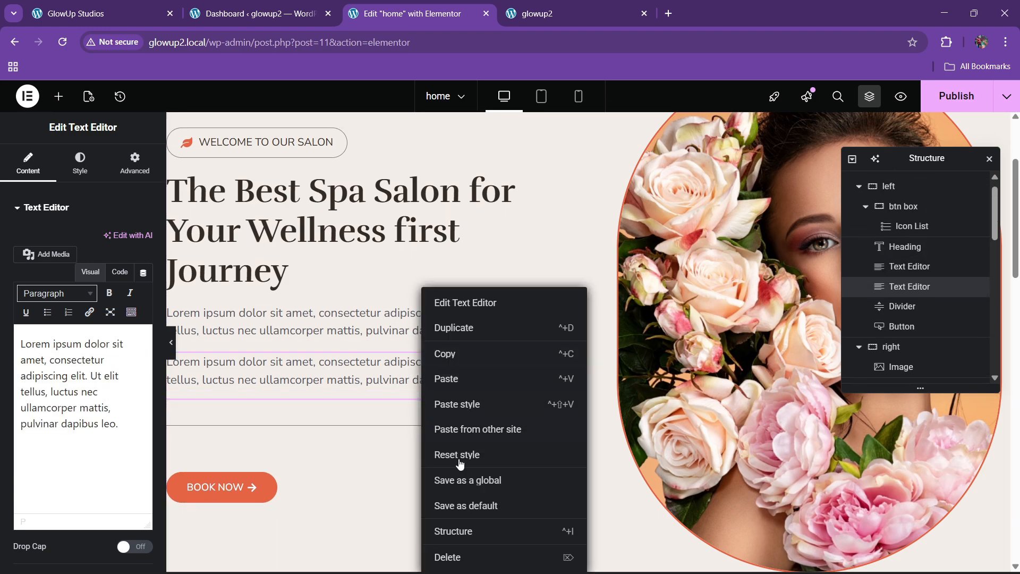
left_click(453, 555)
scroll(528, 419, "down", 15)
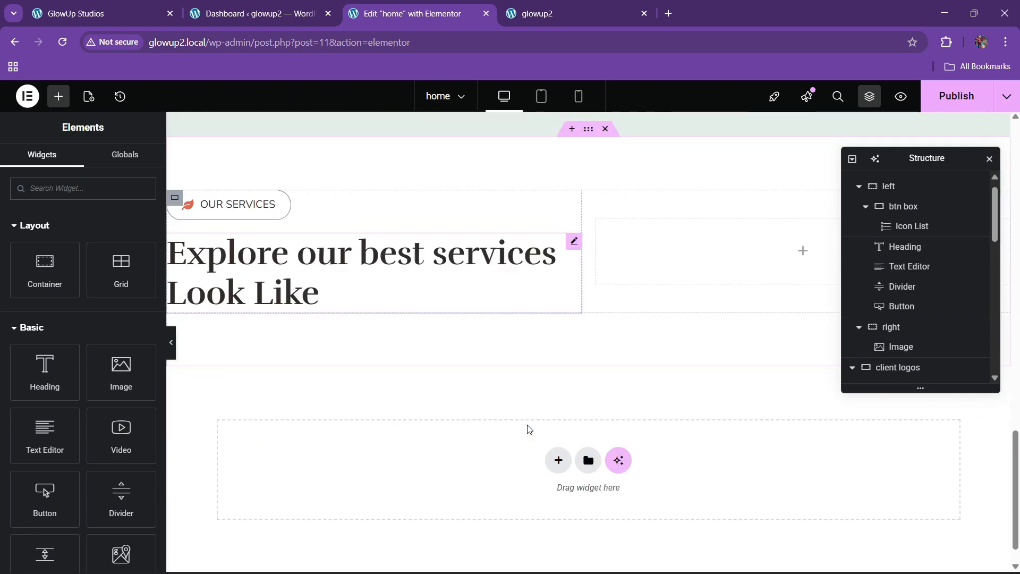
right_click(660, 242)
left_click(689, 353)
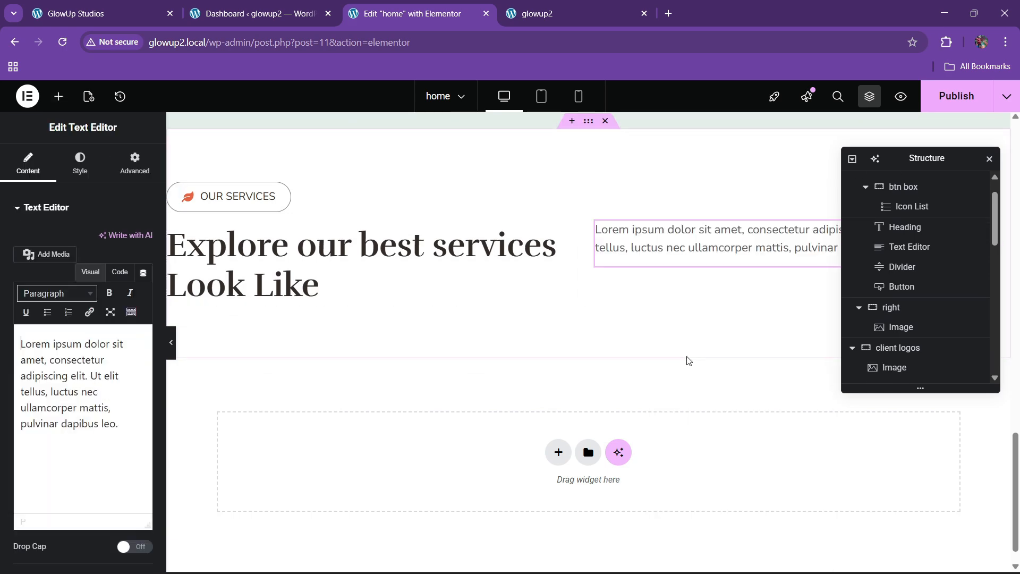
Copy the "BOOK NOW" button from the section above into the services section's second nested container, below the paragraph
scroll(555, 250, "up", 8)
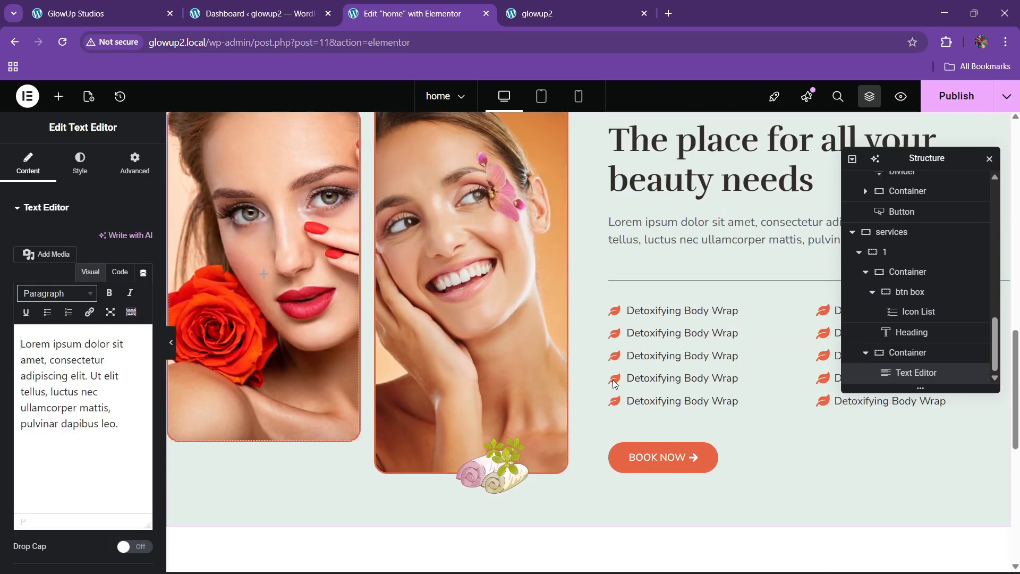
right_click(658, 453)
left_click(691, 354)
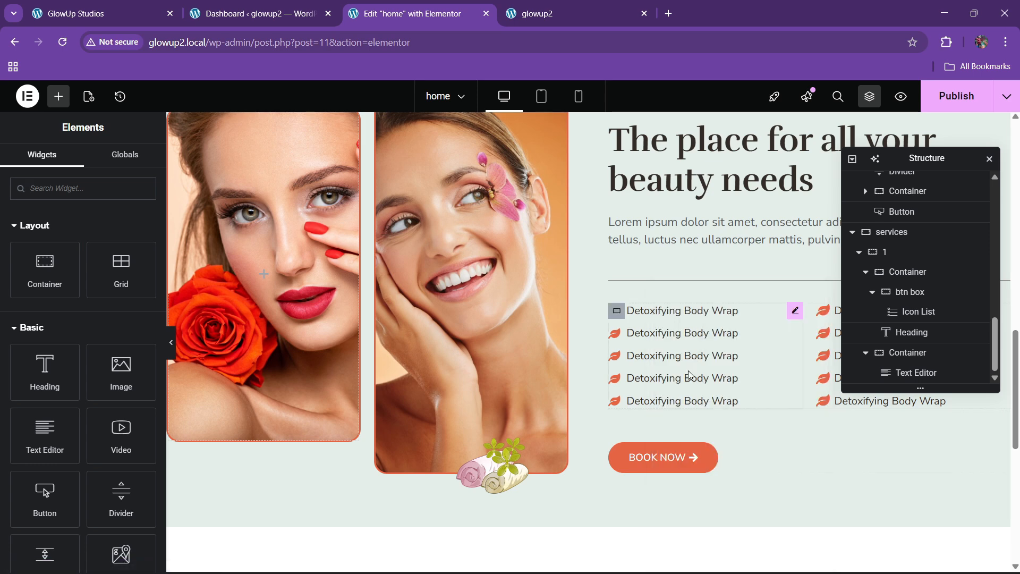
scroll(689, 381, "down", 5)
right_click(722, 315)
left_click(746, 375)
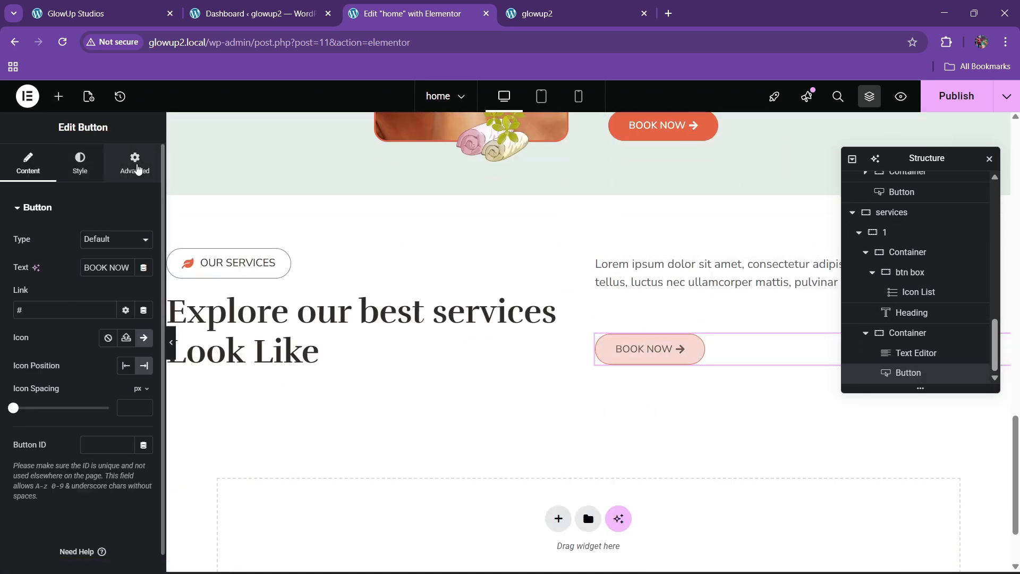
Set the copied button's margin to 0 on all sides and its self-alignment to End
left_click(135, 162)
key("BackSpace")
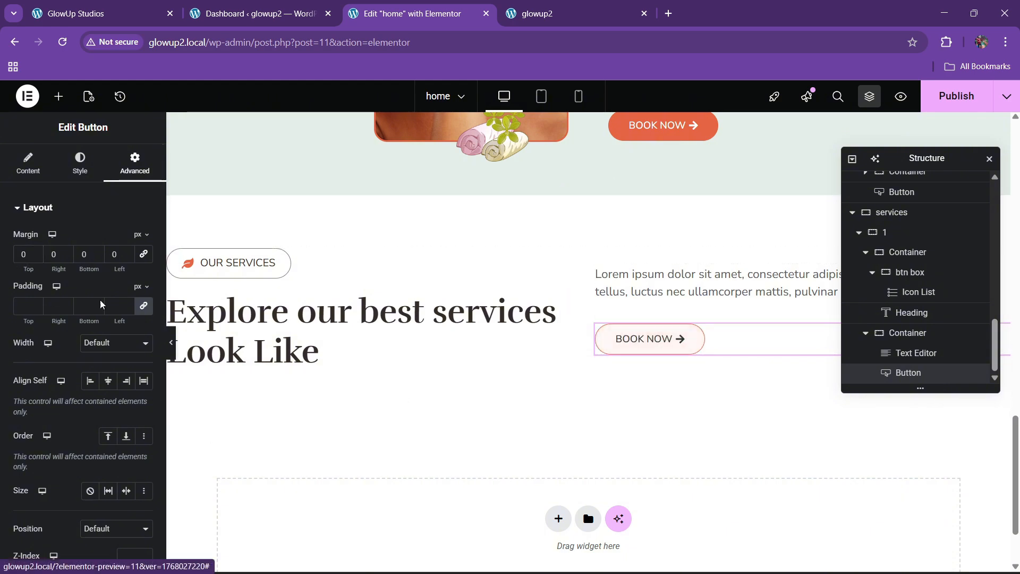
left_click(128, 382)
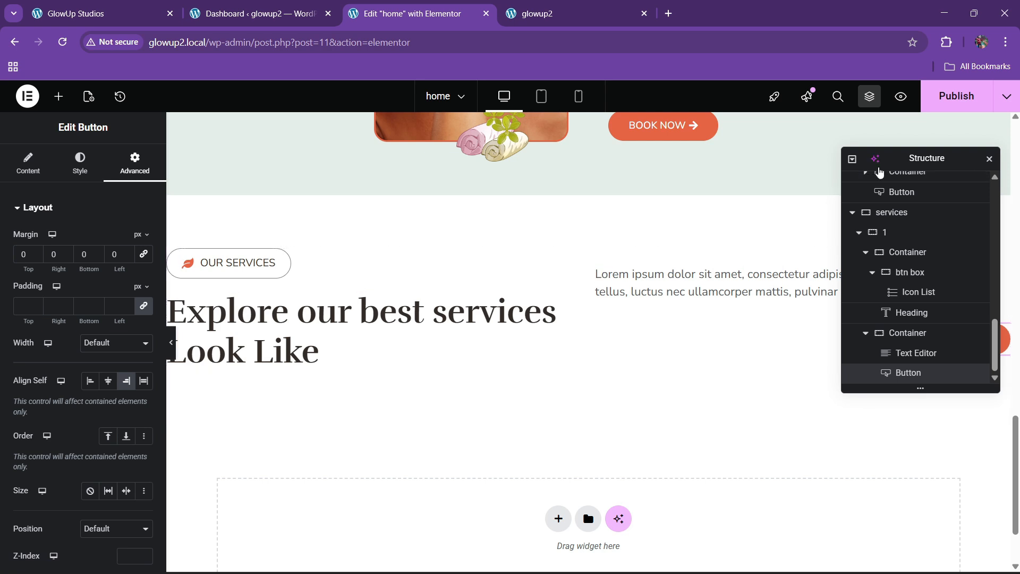
Set the column and row gaps of container "1" in the services section to 60 px
left_click_drag(903, 158, 649, 223)
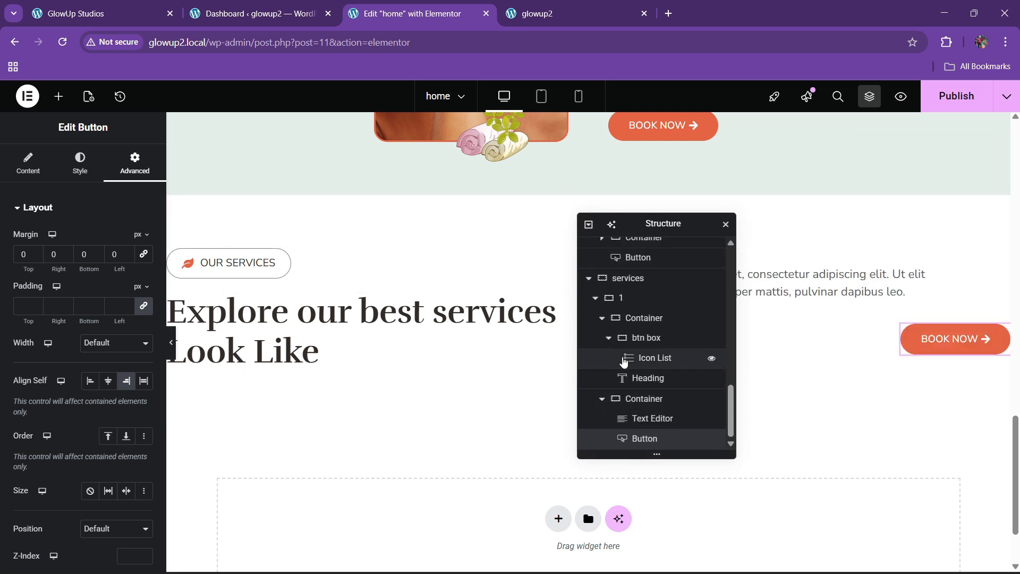
left_click(638, 298)
left_click(602, 318)
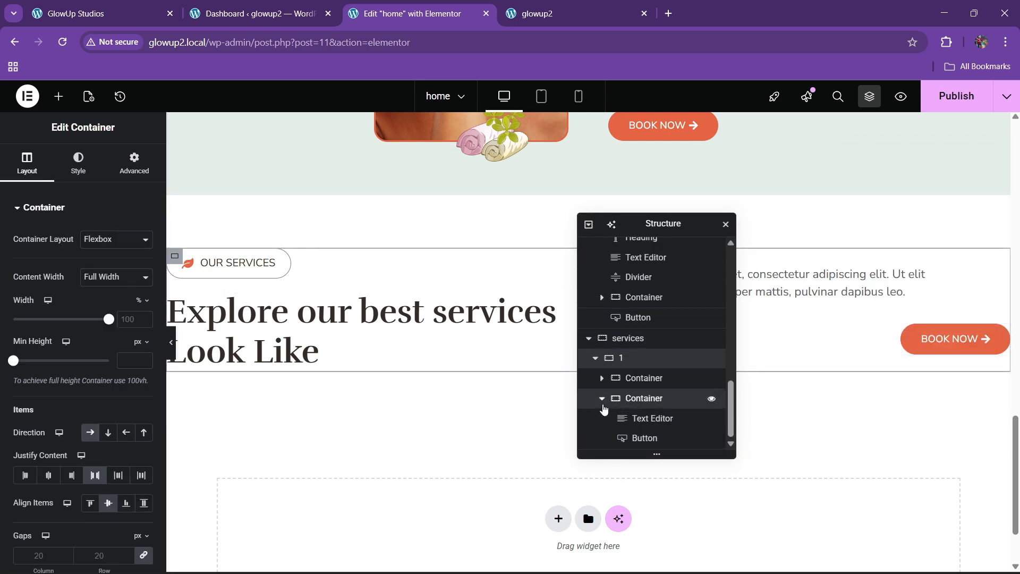
left_click(601, 397)
scroll(62, 390, "down", 2)
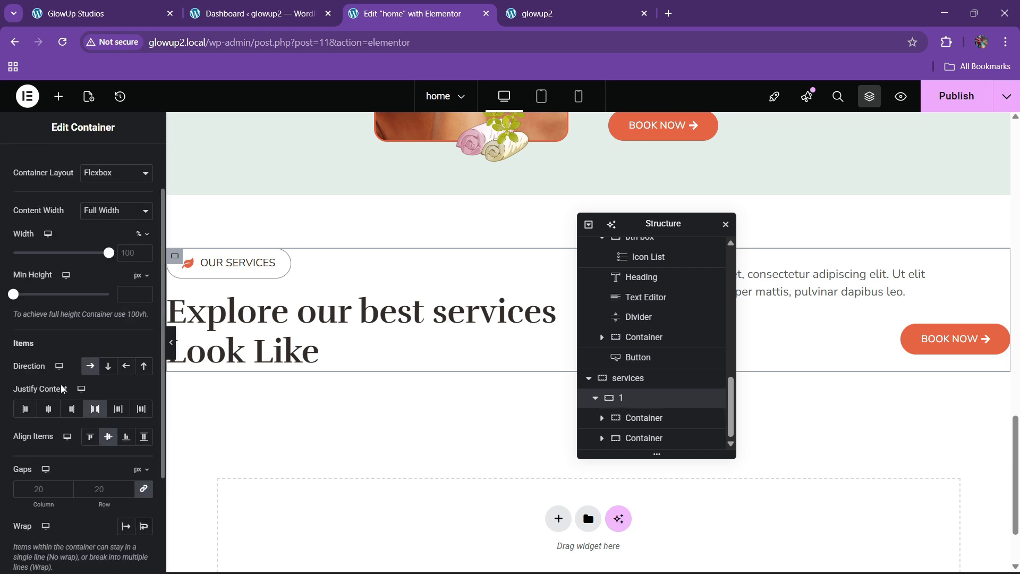
left_click(103, 487)
type("60")
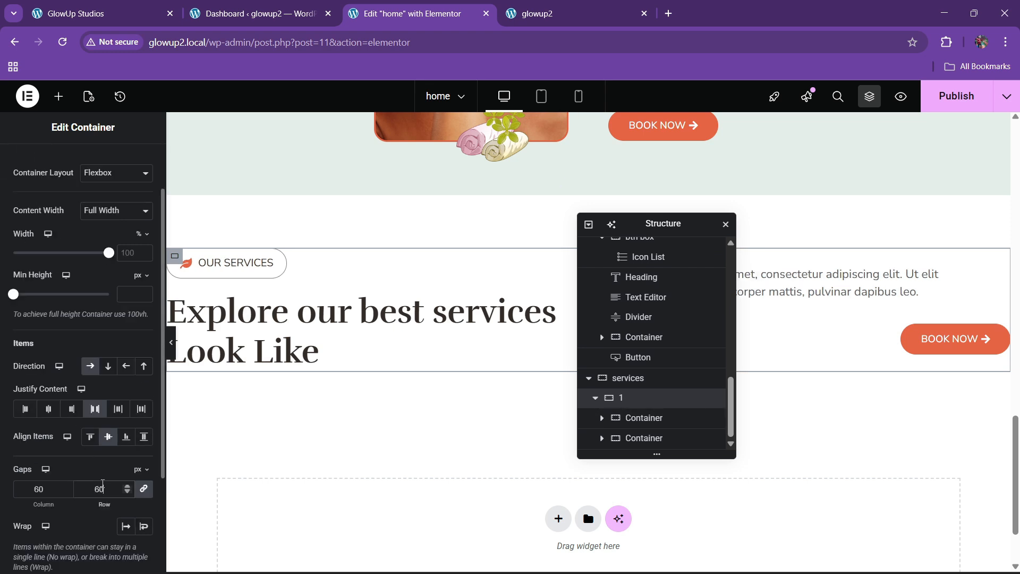
left_click_drag(649, 231, 413, 256)
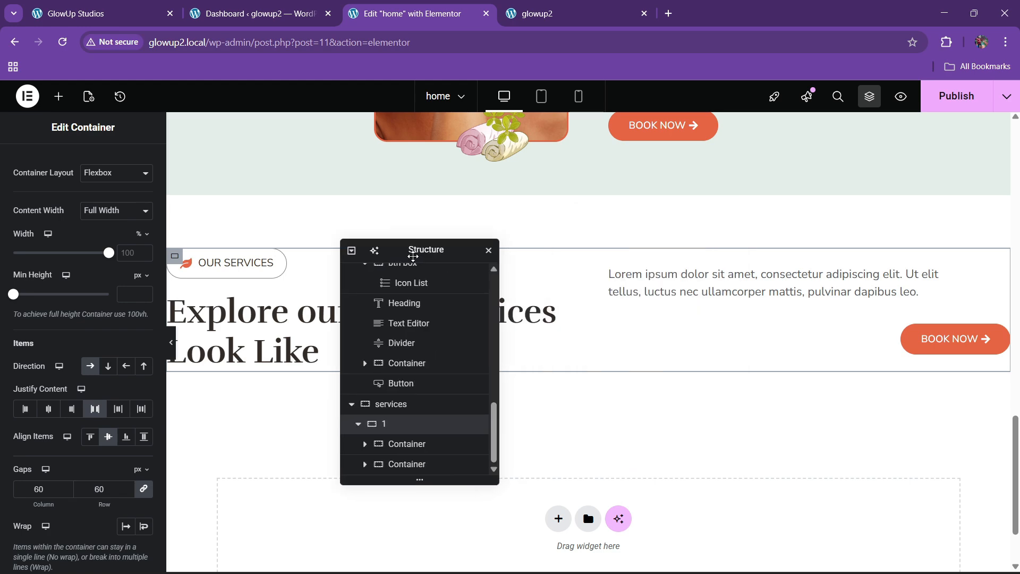
Publish the page and add a new container named "main" below container "1" in the services section
left_click(148, 5)
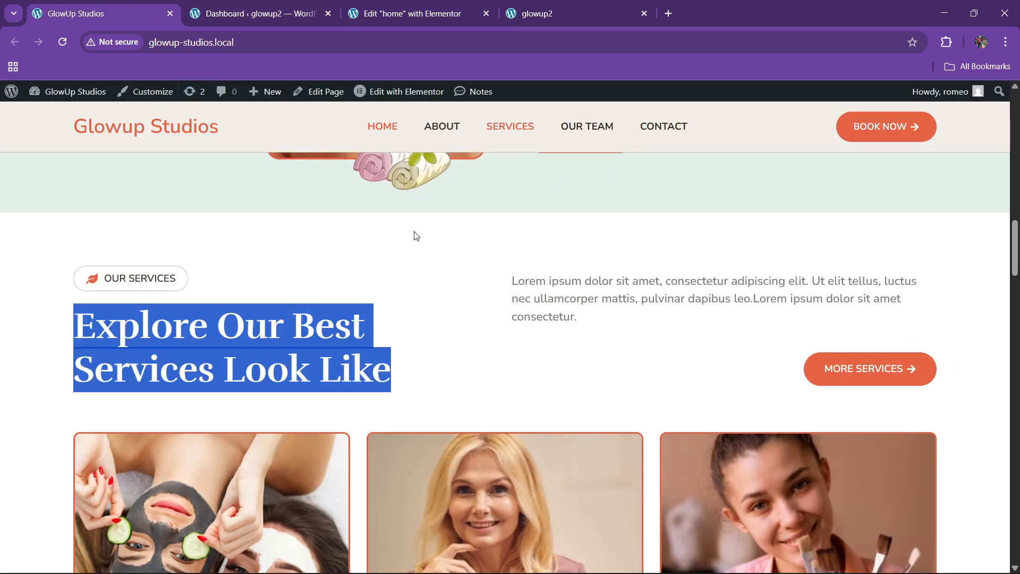
left_click(444, 338)
scroll(436, 398, "down", 5)
left_click(478, 6)
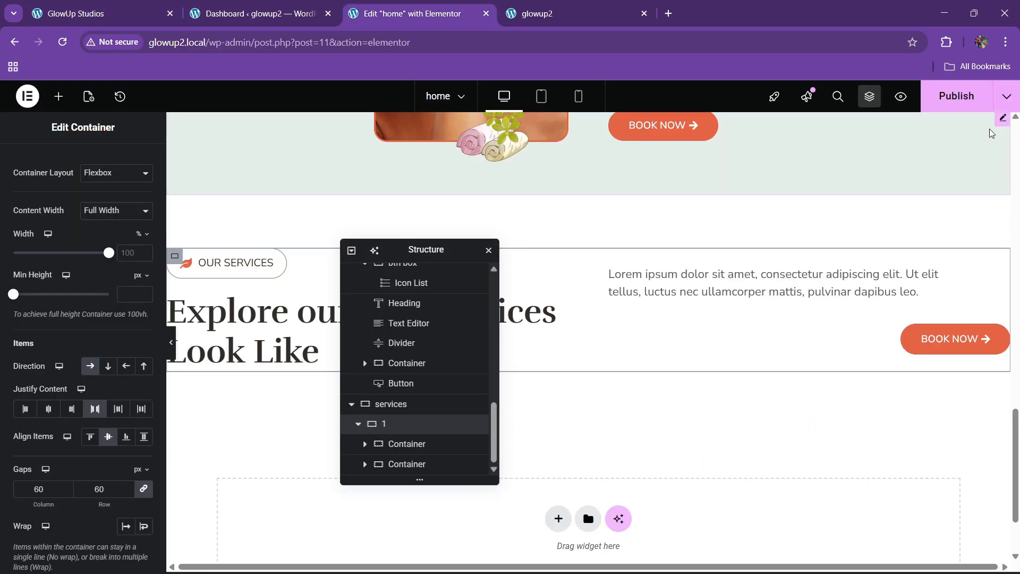
left_click(360, 428)
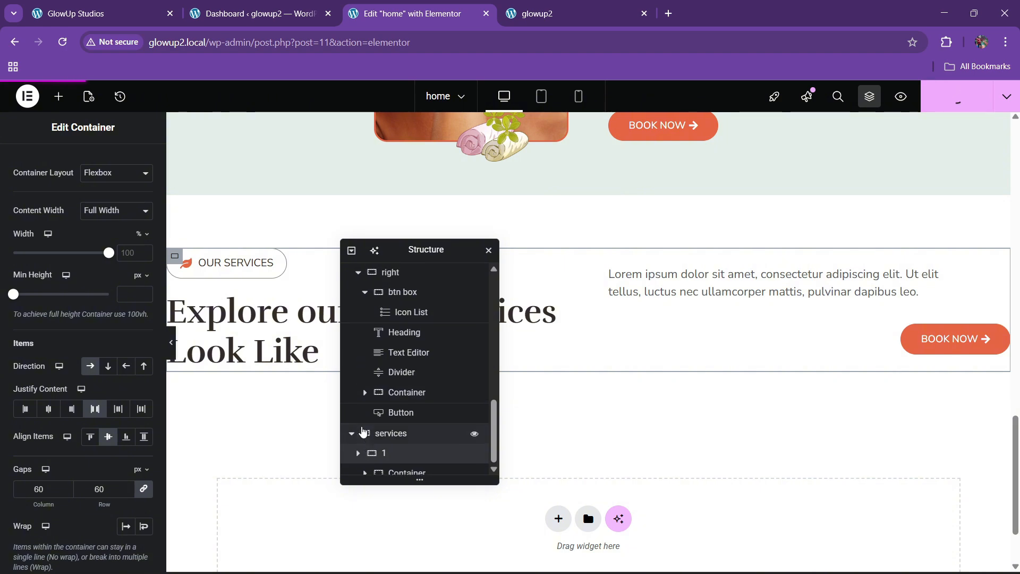
right_click(399, 465)
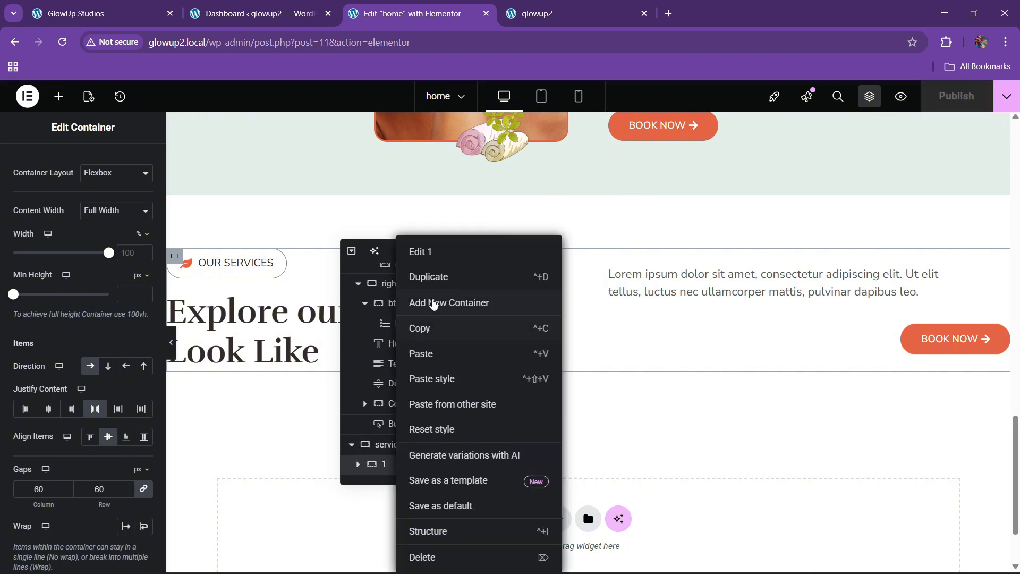
left_click(433, 303)
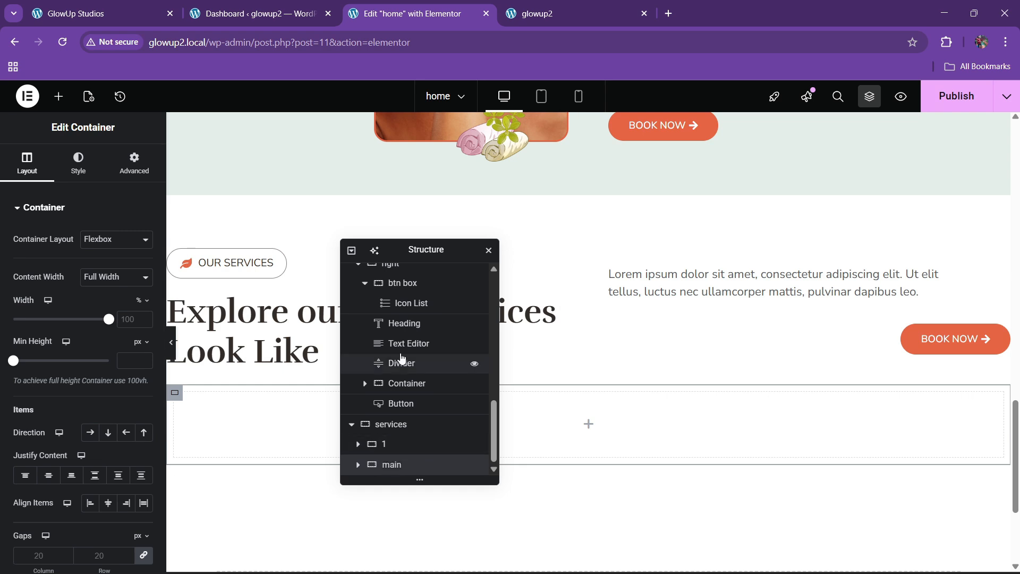
Remove the "main" container's padding and check the service cards' layout on the reference site
left_click_drag(408, 250, 614, 227)
left_click(153, 171)
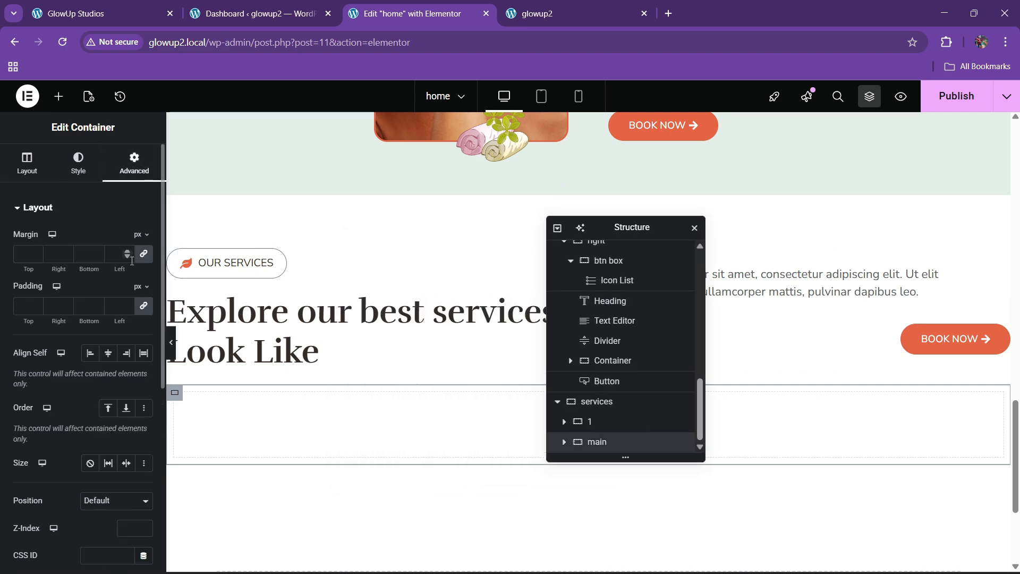
left_click(124, 10)
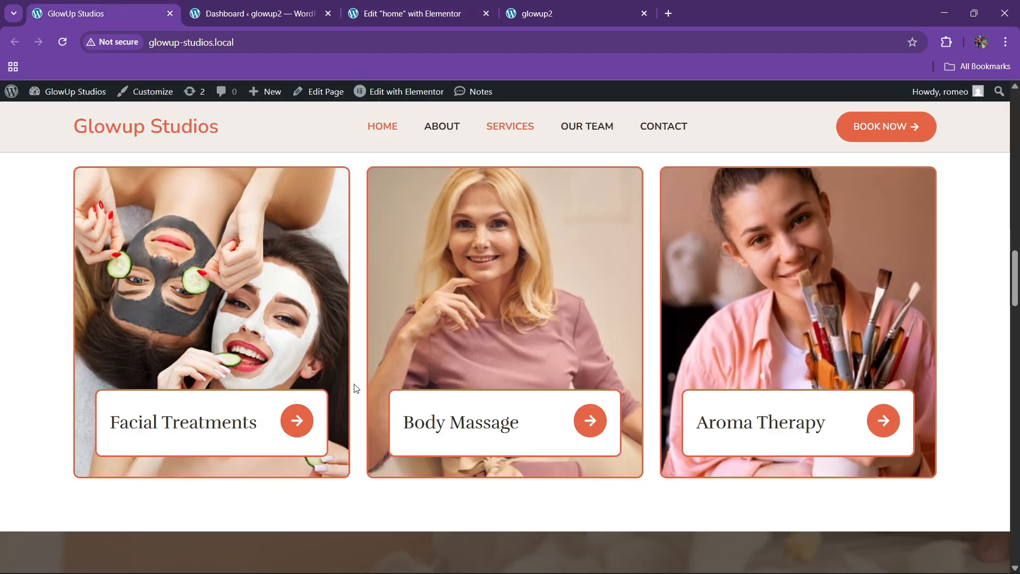
left_click(404, 10)
Add a Grid inside the "main" container and compare it with the reference site's three service cards
left_click(58, 96)
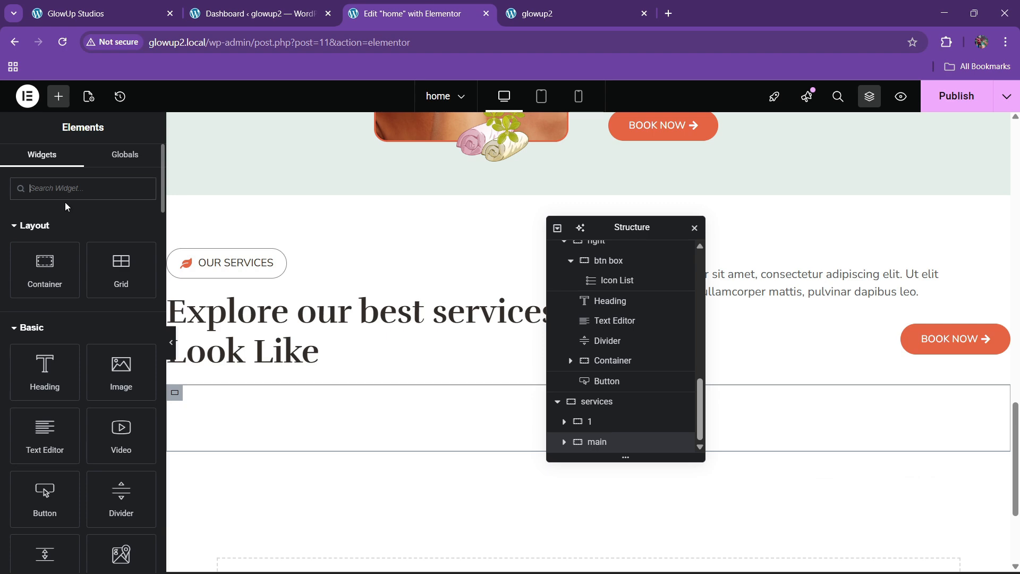
type("grid")
left_click_drag(36, 304, 221, 400)
key("ctrl+1")
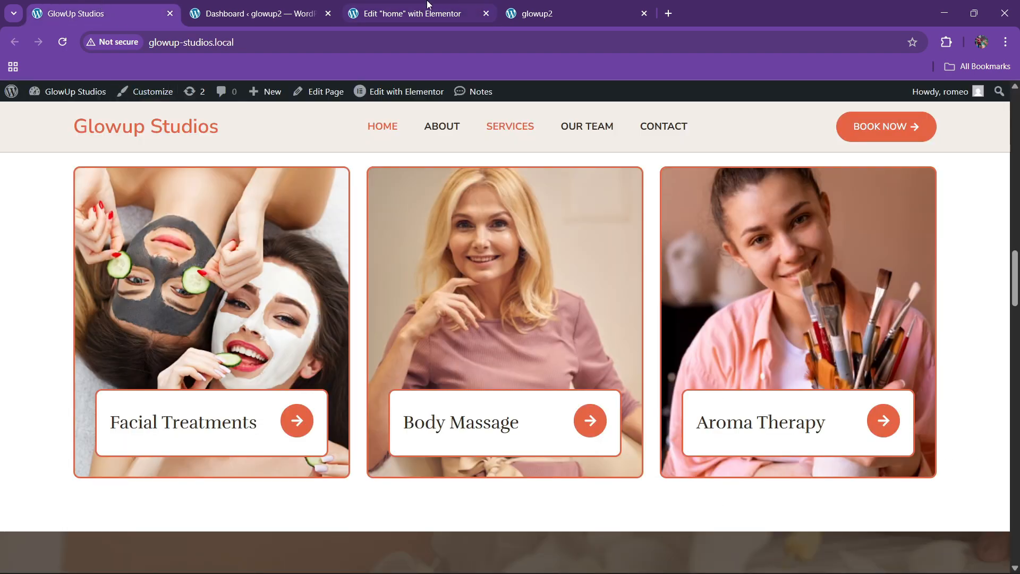
left_click(412, 12)
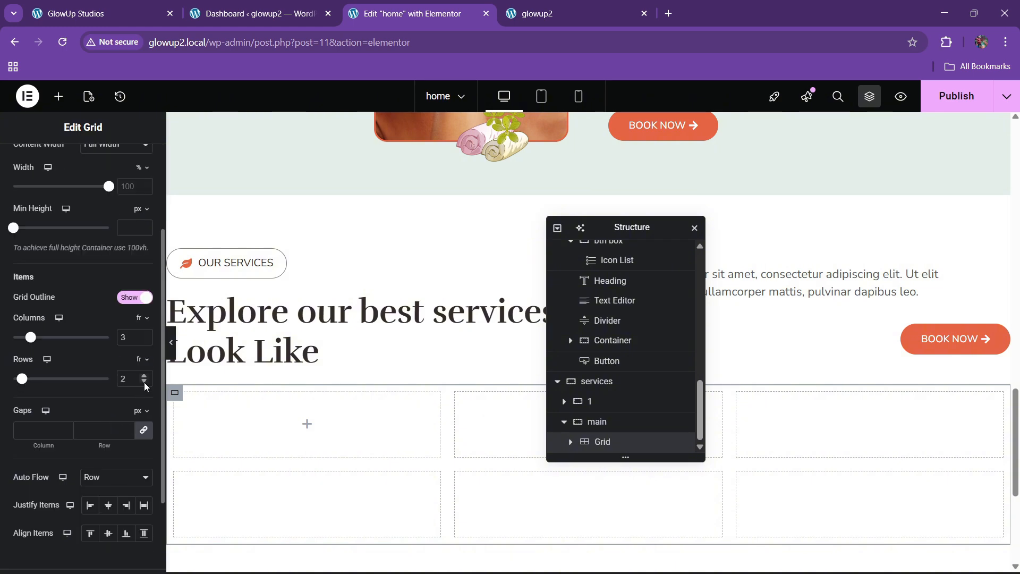
Reduce the grid to one row and remove its padding
left_click(144, 381)
scroll(131, 196, "up", 3)
left_click(133, 164)
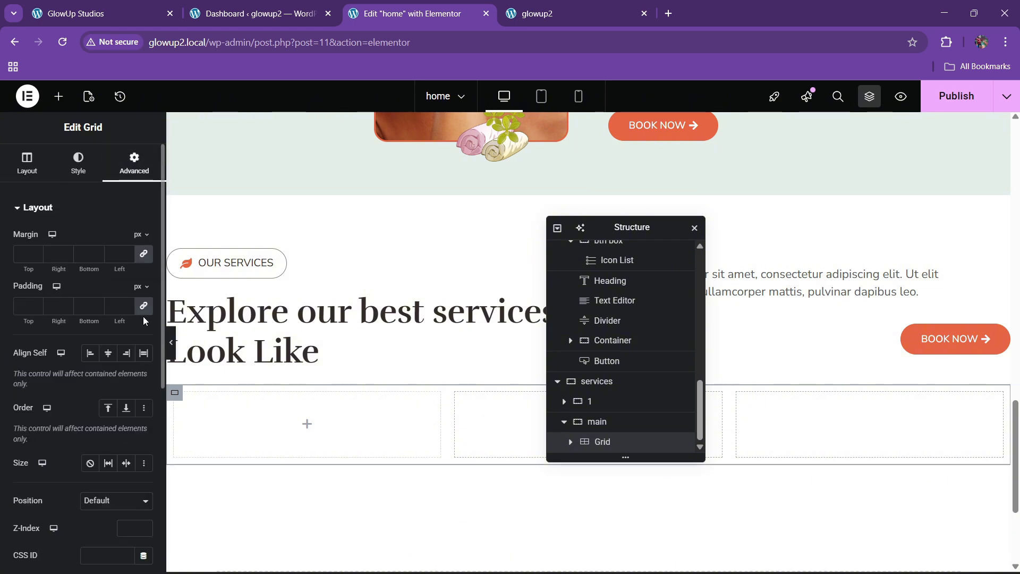
Add a container to the grid's first cell for the first service card, checking the reference site
left_click(59, 96)
left_click_drag(47, 271, 298, 419)
left_click(120, 23)
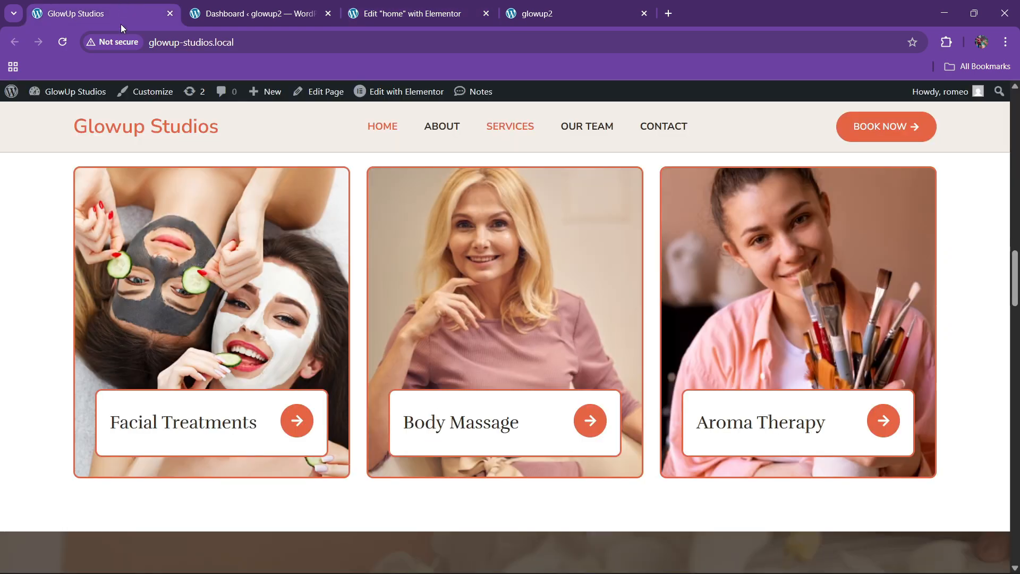
left_click(355, 19)
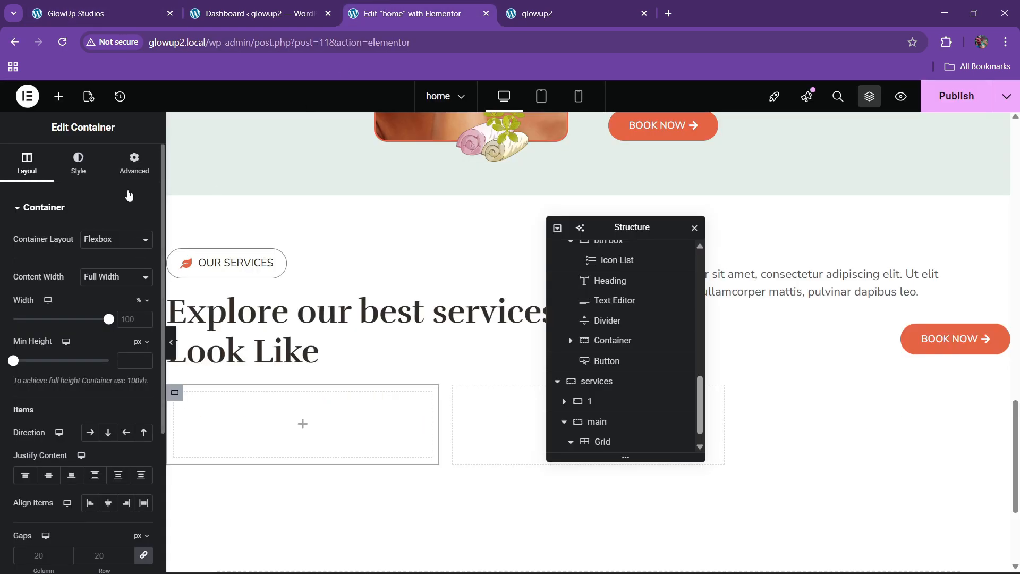
Set the first card container's direction to column and its padding to 20 px on all sides
left_click(107, 440)
left_click(48, 475)
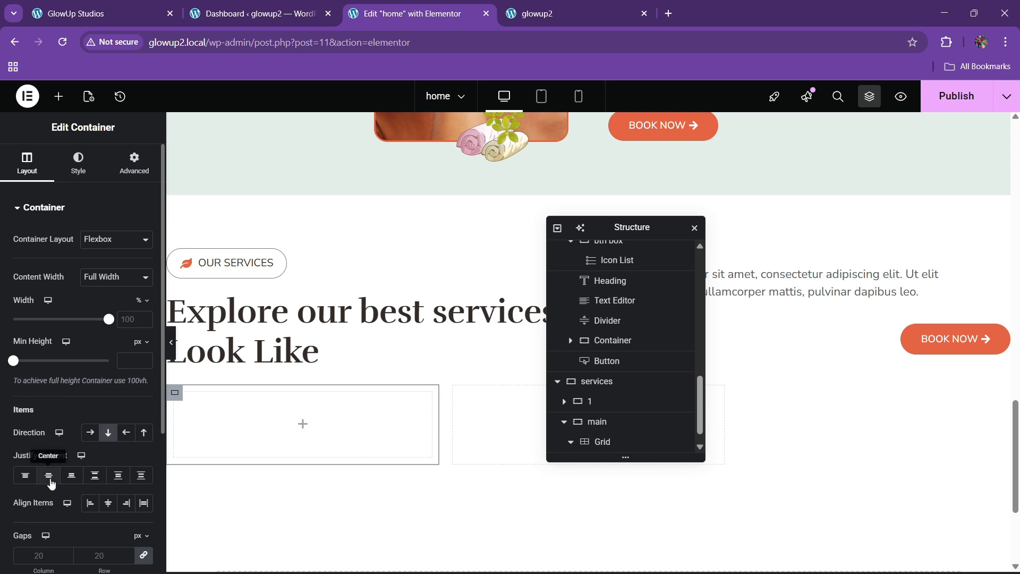
left_click(132, 157)
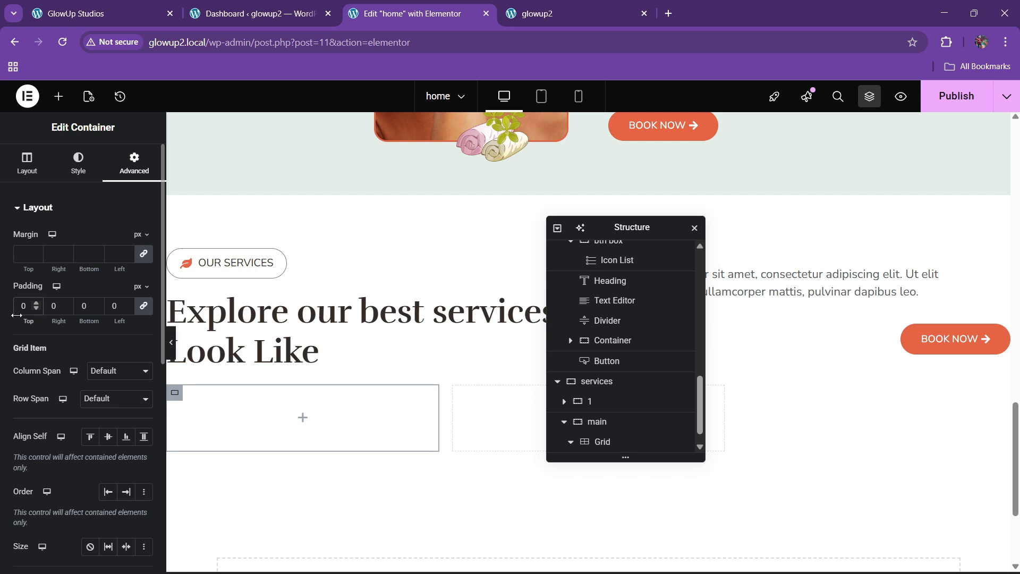
type("2")
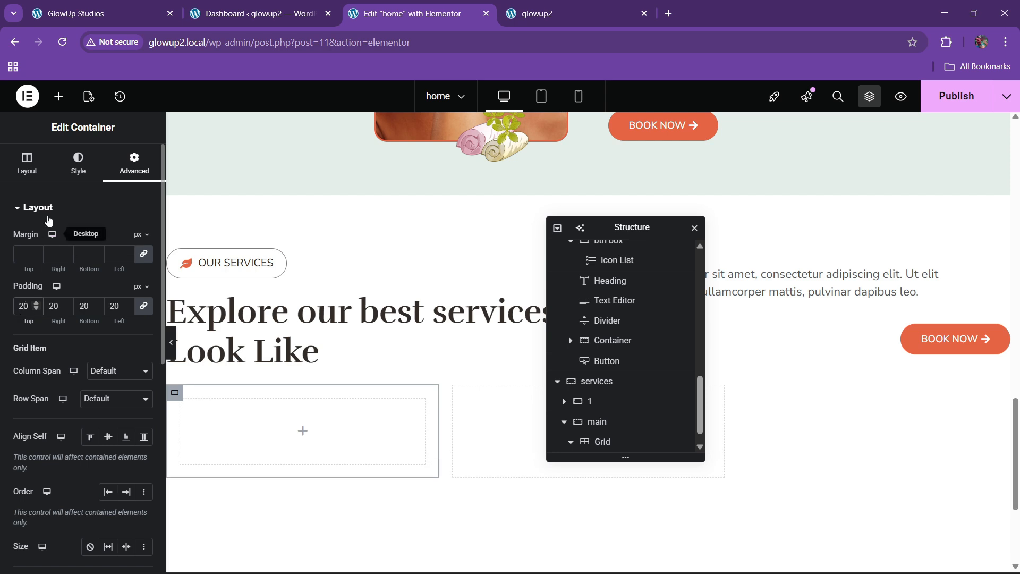
Give the first card container a classic background with the facial mask image New-Project-28-1.jpg from the media library
left_click(79, 171)
left_click(90, 267)
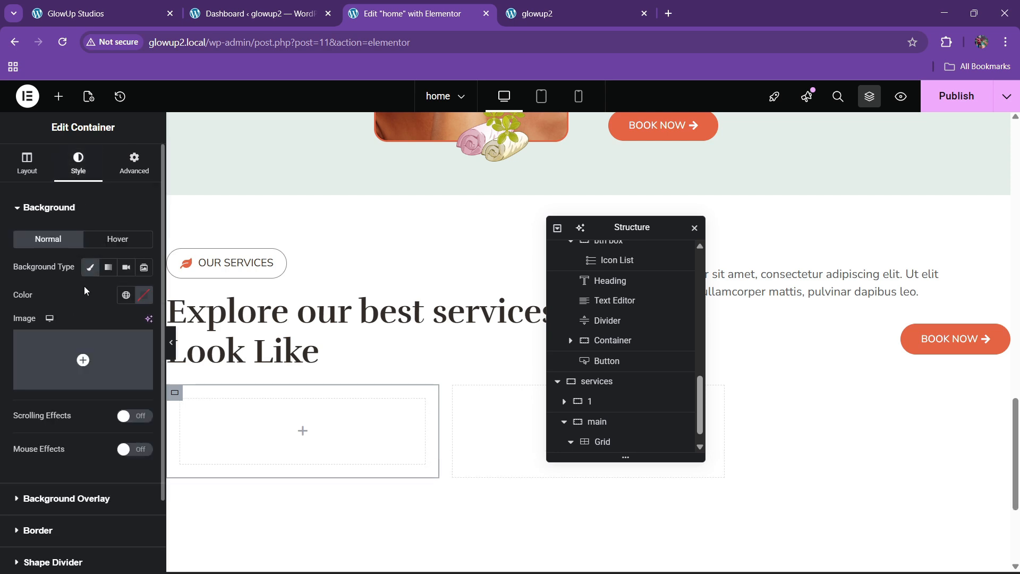
left_click(79, 356)
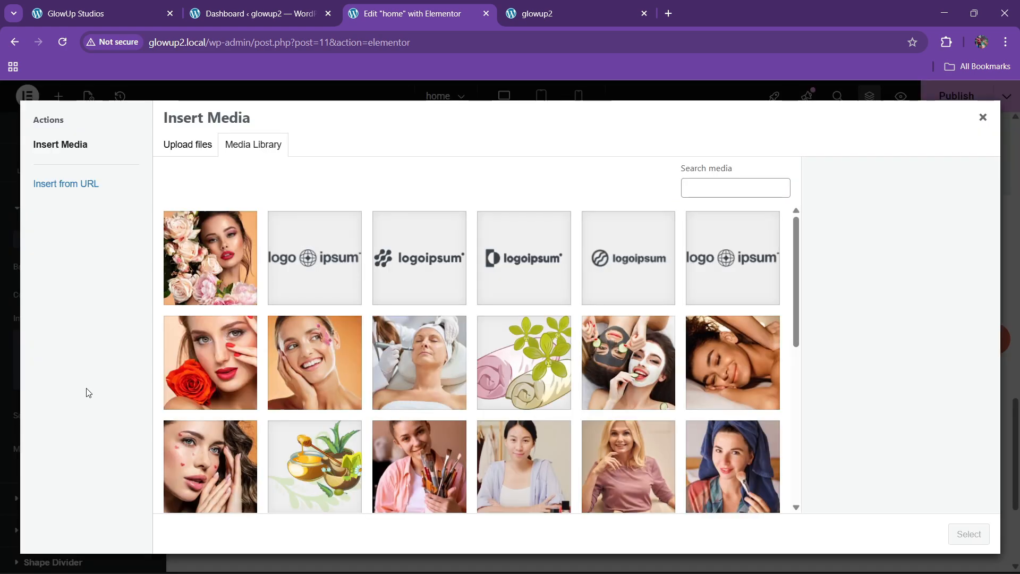
left_click(73, 4)
left_click(379, 4)
left_click(584, 366)
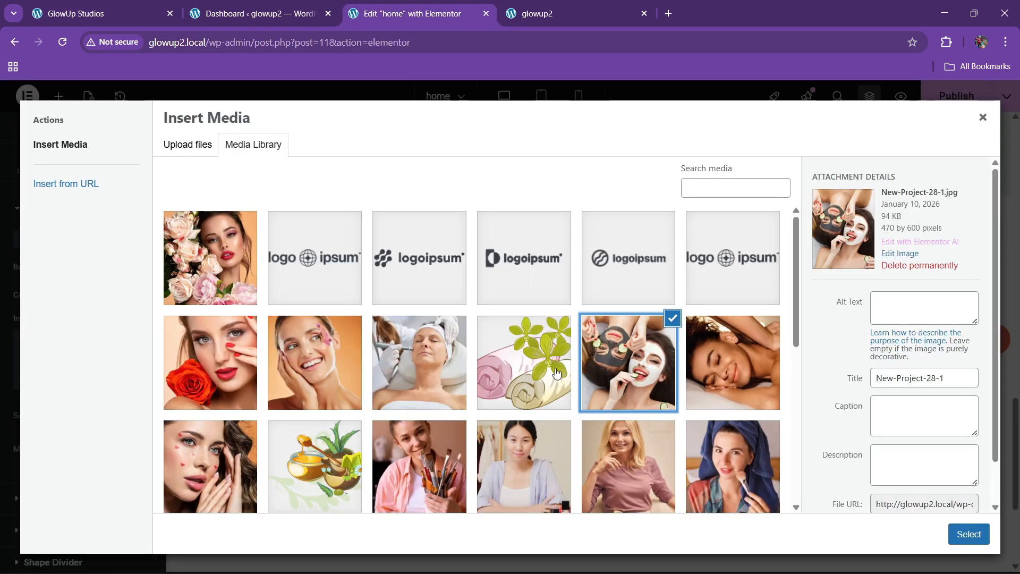
left_click(968, 534)
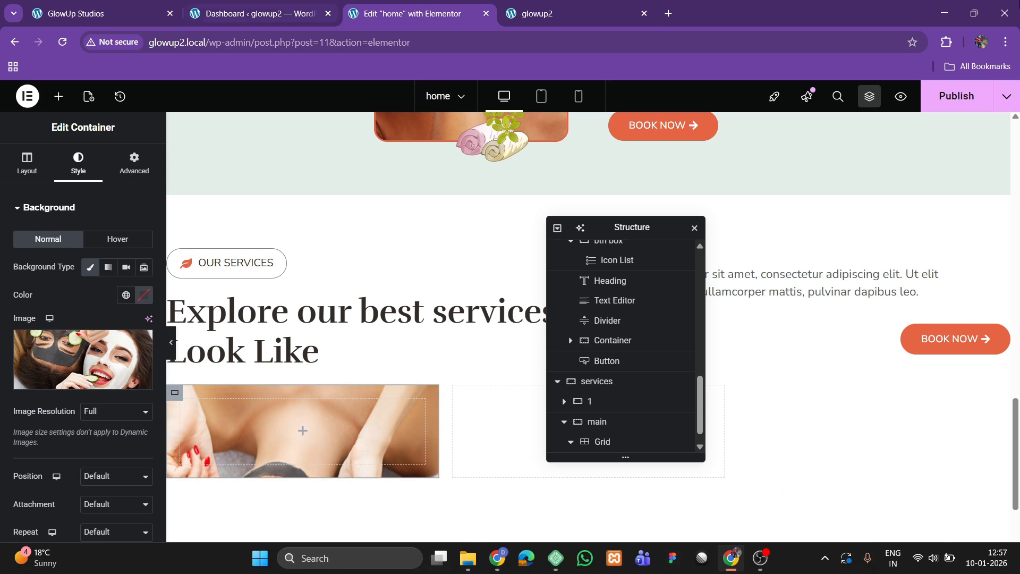
Set the card's background image position to Center Center and its display size to Cover
scroll(68, 441, "down", 3)
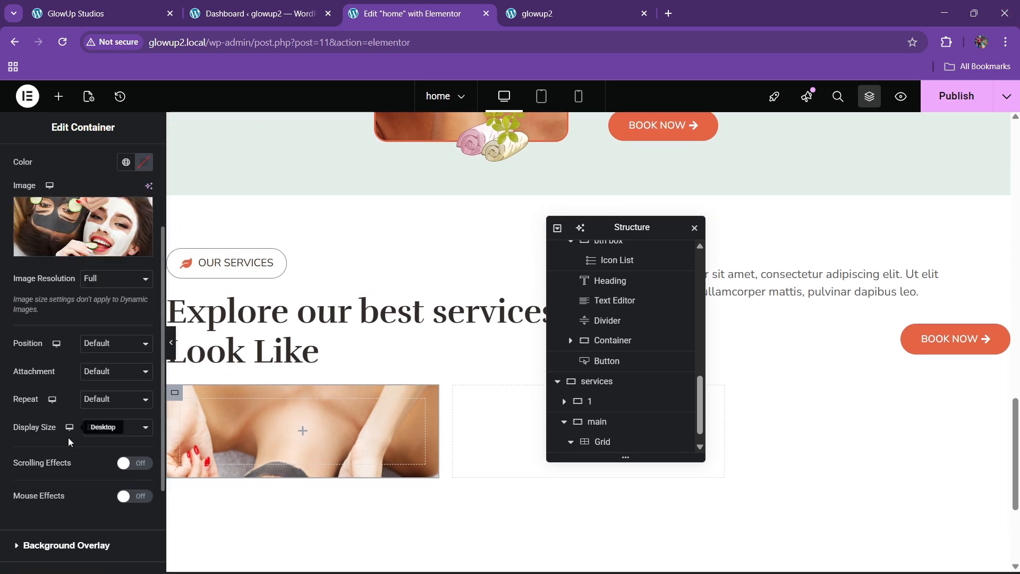
left_click(108, 348)
left_click(106, 377)
left_click(107, 427)
left_click(98, 476)
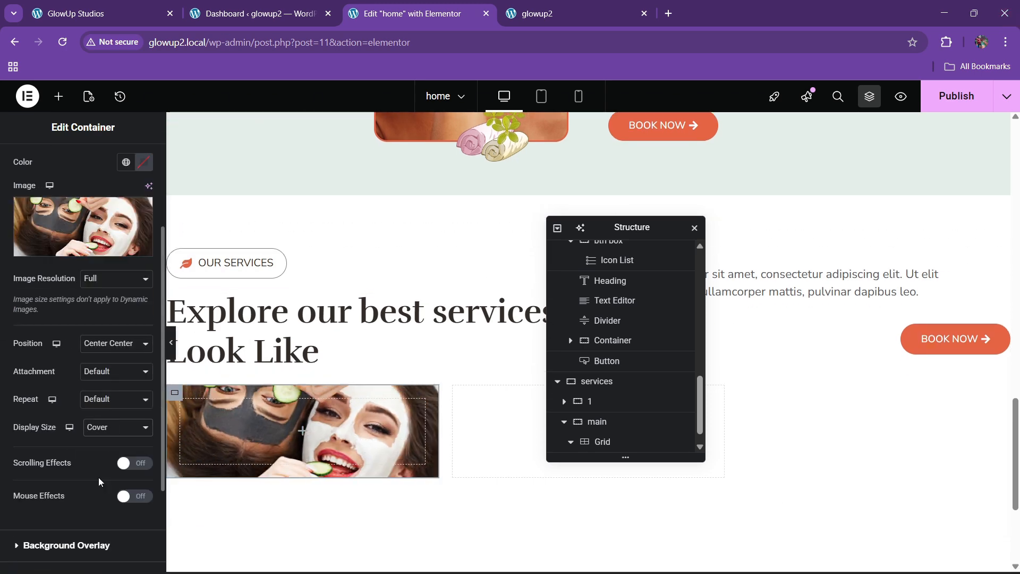
Give the first card container a solid 3 px border in the global color them2 with a 10 px radius
scroll(92, 468, "down", 2)
left_click(66, 507)
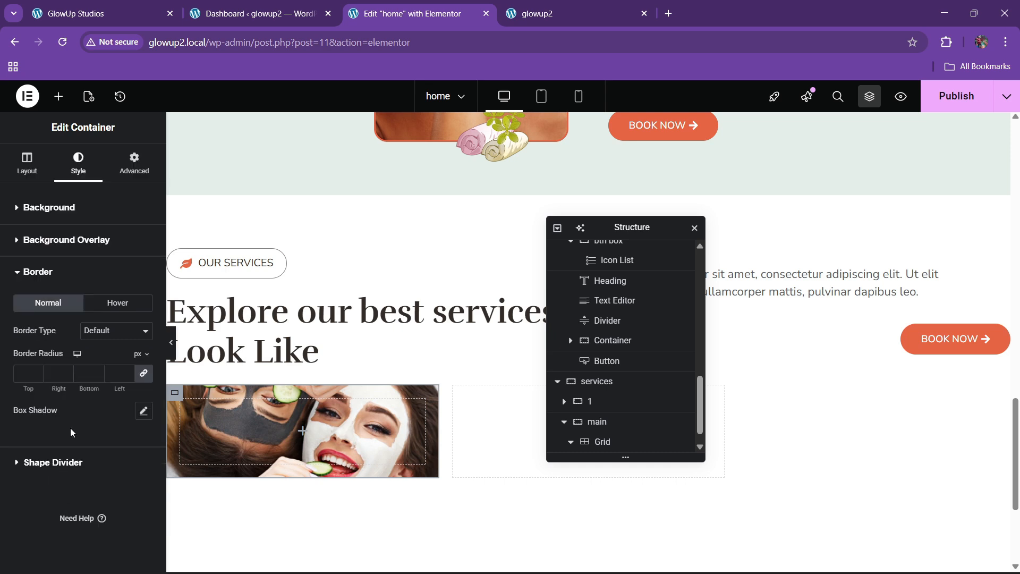
left_click(97, 340)
left_click(99, 372)
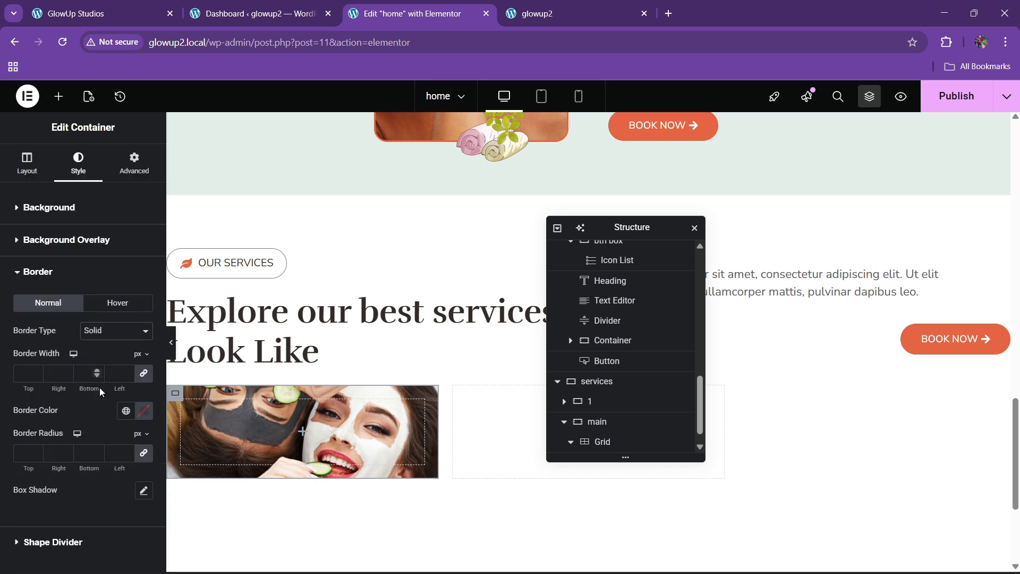
left_click(38, 375)
left_click(126, 410)
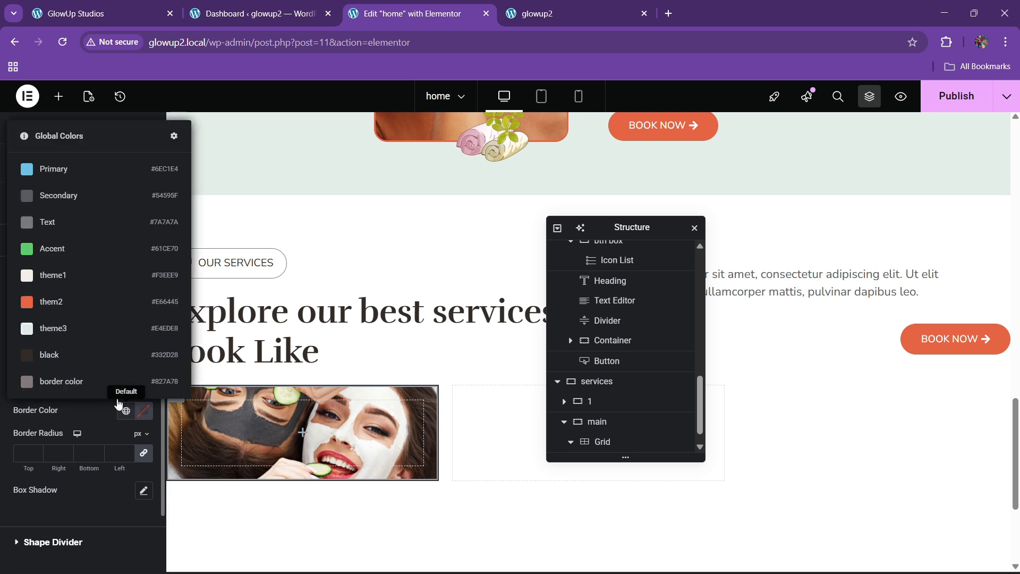
left_click(63, 312)
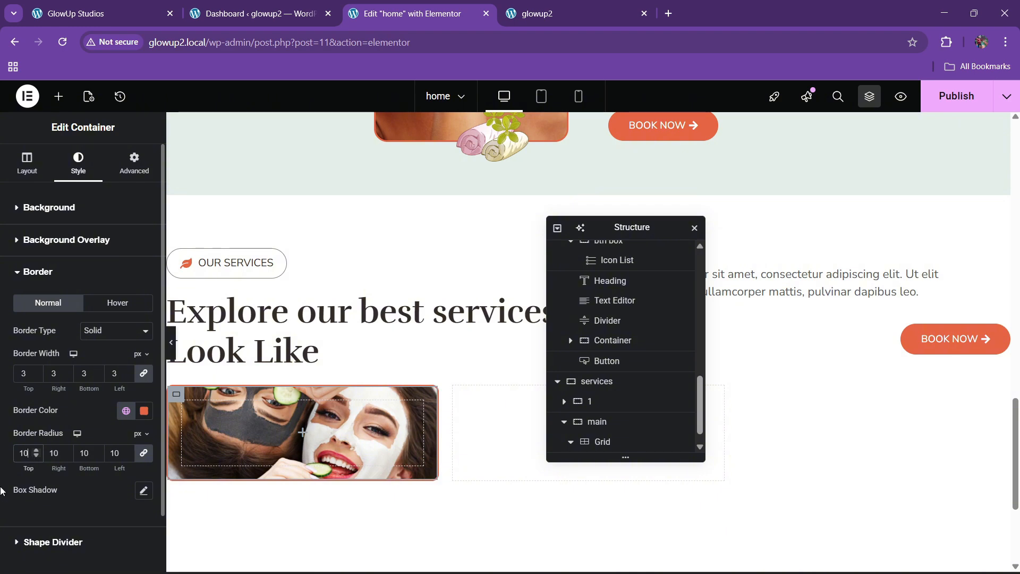
Rename the first card's container to box in the structure, after checking the reference site
left_click(63, 11)
left_click(281, 10)
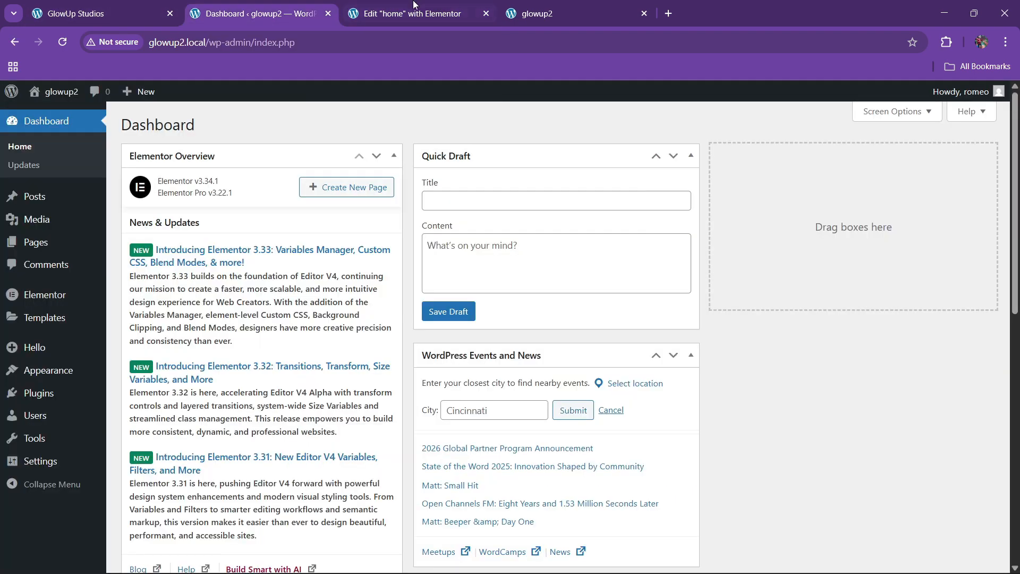
left_click(415, 5)
scroll(597, 426, "up", 1)
scroll(602, 446, "down", 2)
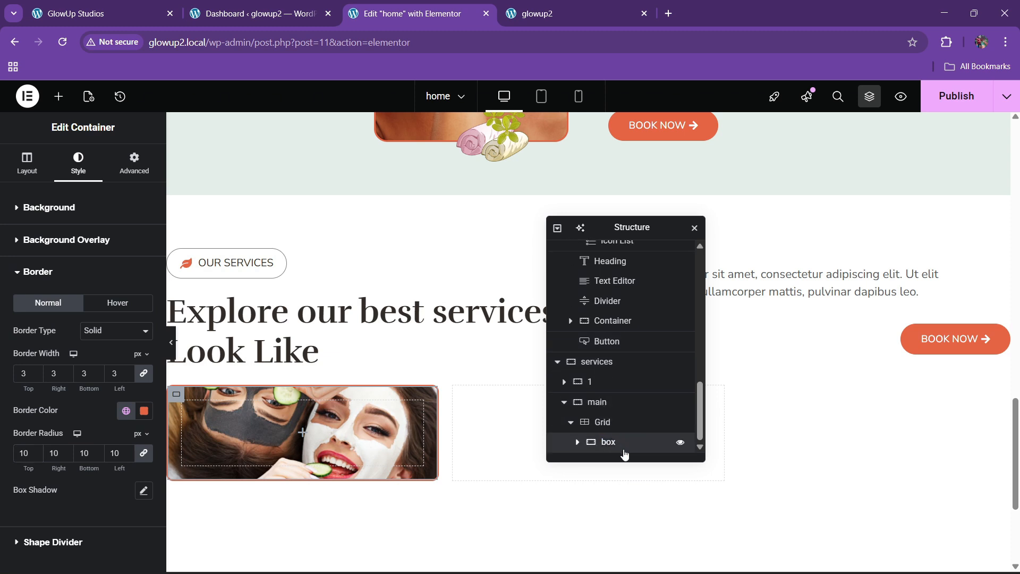
Set the box container's minimum height to 400 px
left_click(27, 165)
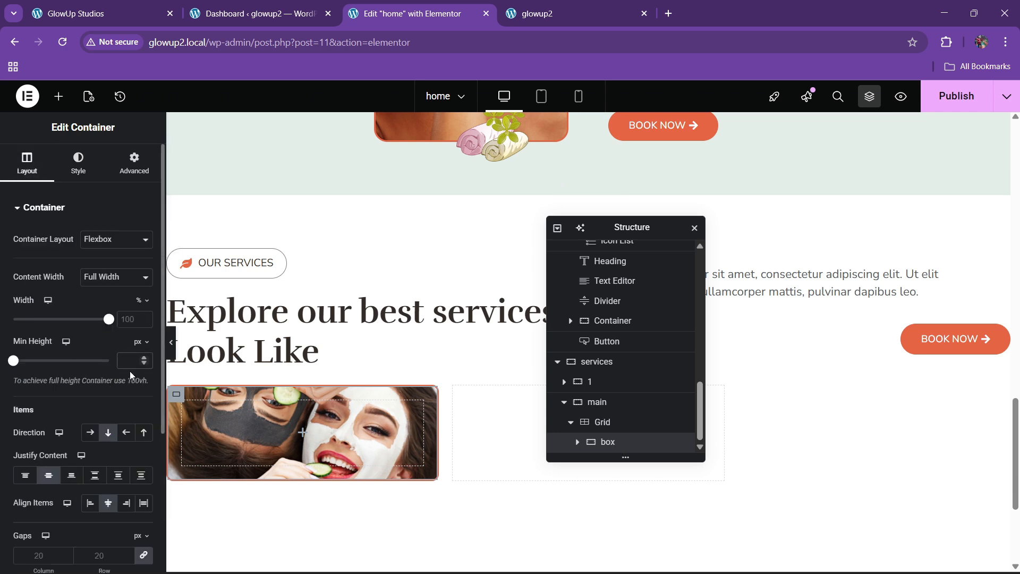
type("450")
key("BackSpace")
key("BackSpace")
key("BackSpace")
type("400")
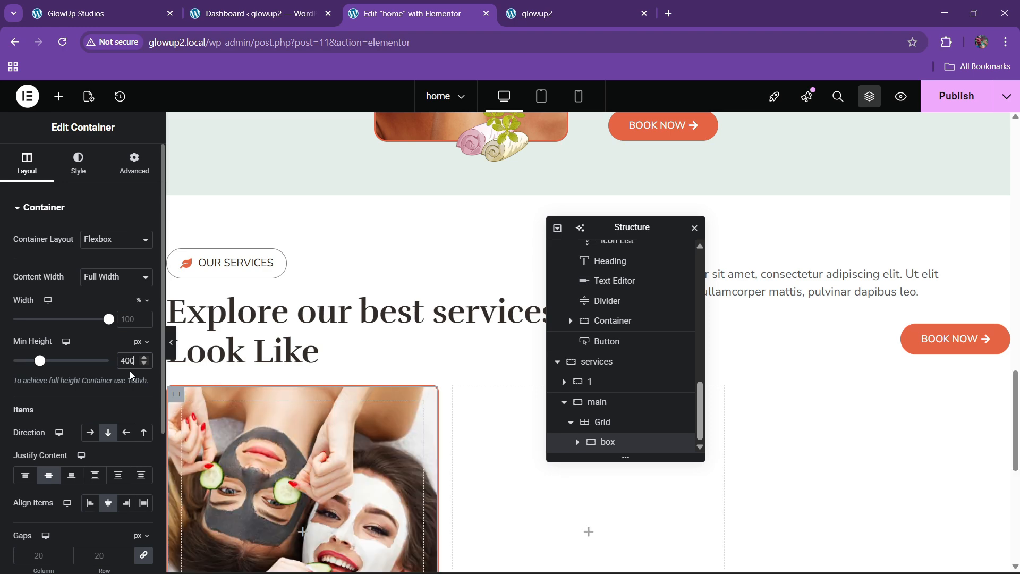
scroll(399, 334, "down", 5)
scroll(386, 349, "up", 3)
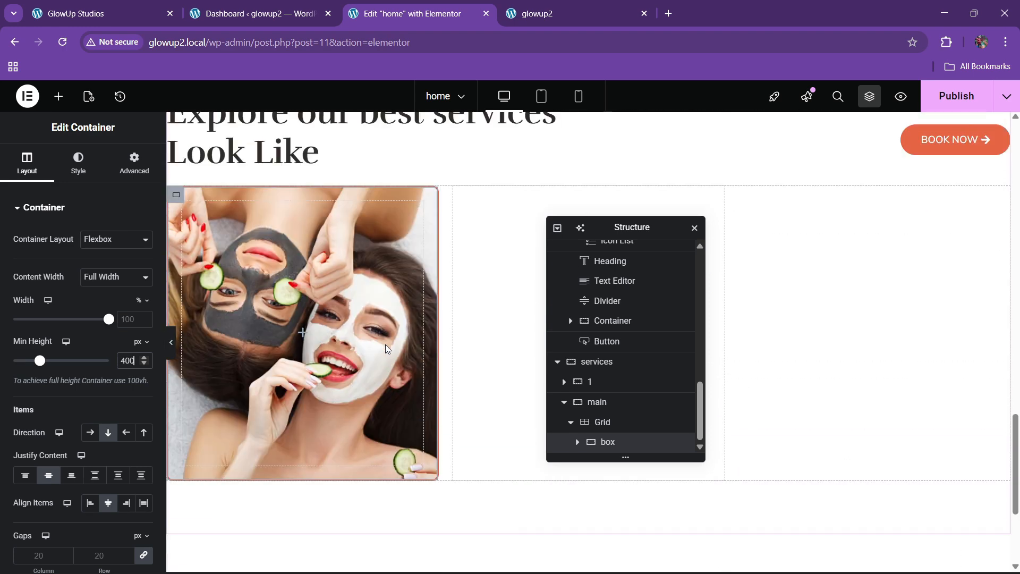
Check the reference site's service cards and add a nested container inside the first card
key("ctrl+1")
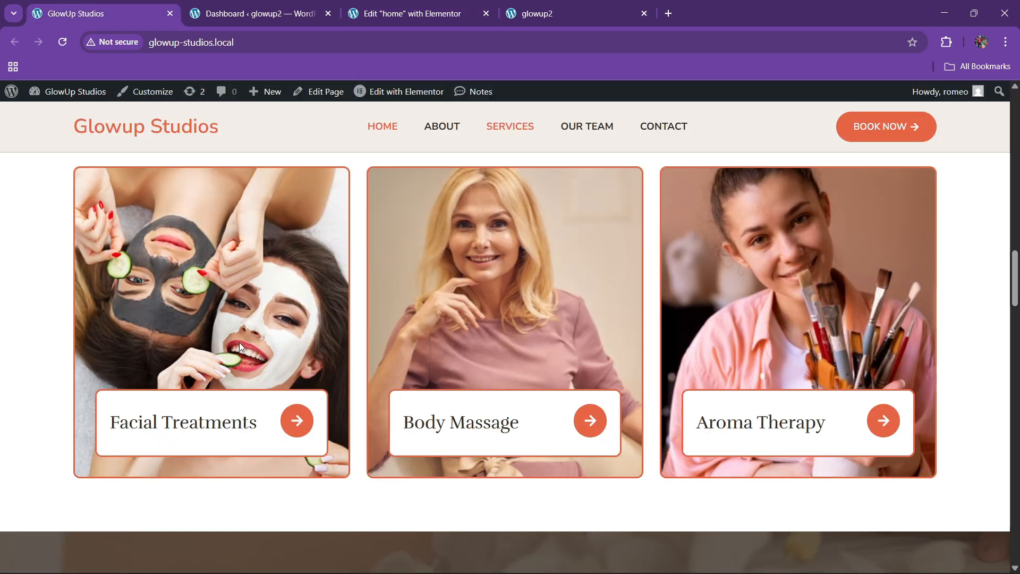
left_click(454, 4)
left_click(50, 98)
left_click_drag(39, 265, 250, 367)
Justify the box container's content to the end and rename its nested container to inner
left_click(608, 423)
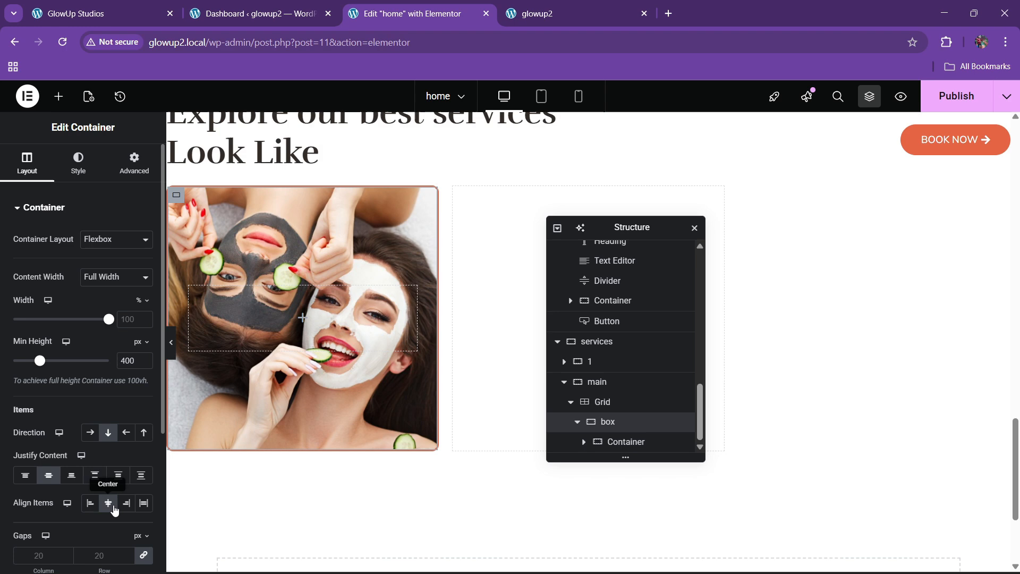
left_click(72, 475)
double_click(626, 443)
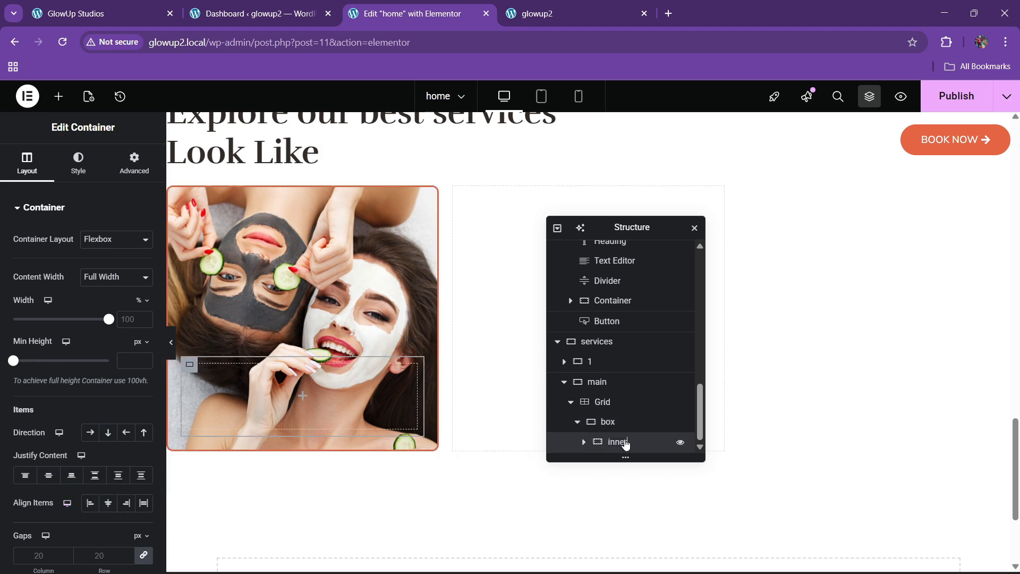
Check the reference card's label and give the inner container a classic white background color
left_click(61, 8)
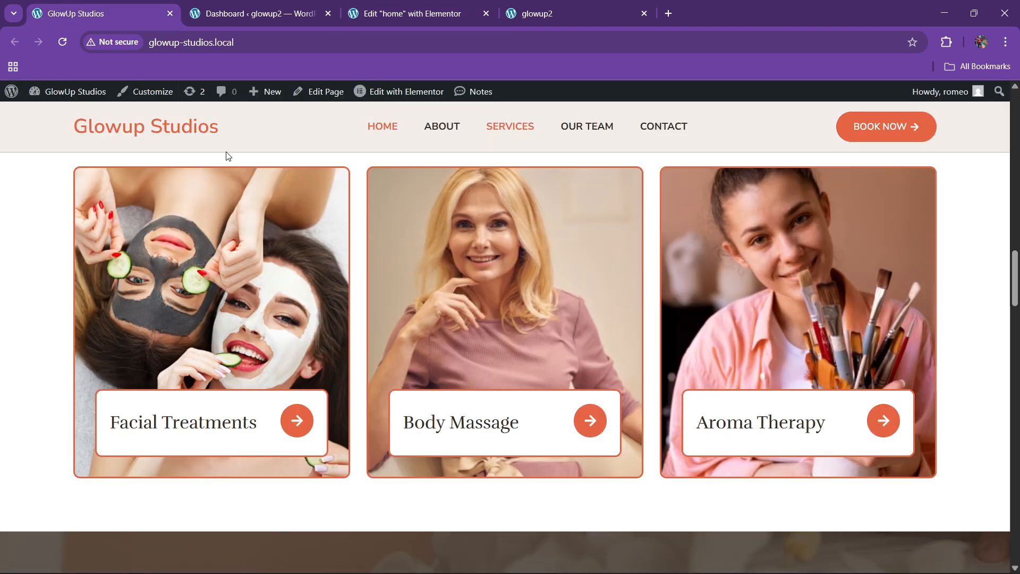
left_click(425, 13)
left_click(85, 173)
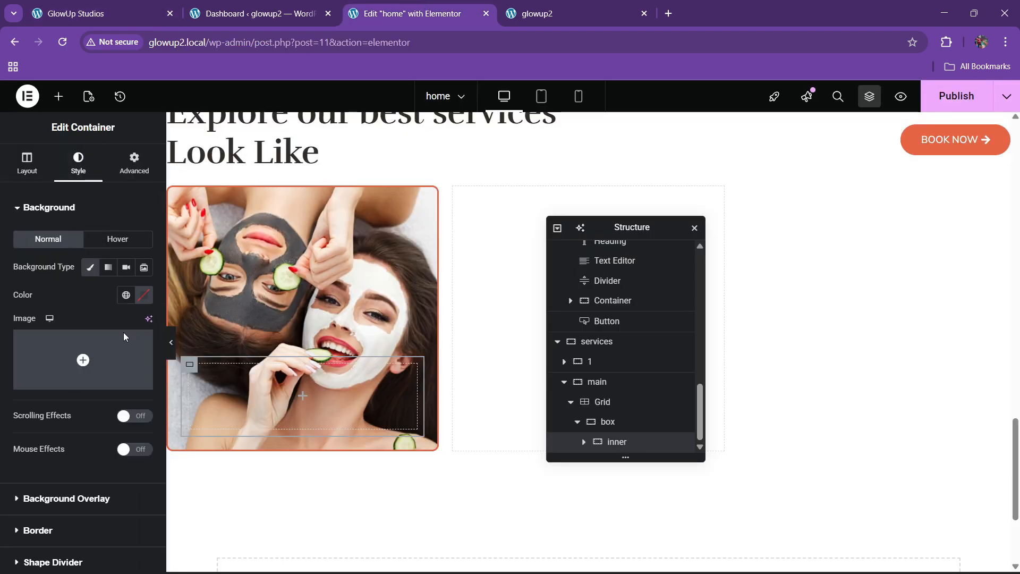
left_click(144, 295)
left_click(44, 285)
Give the inner container a solid 3 px border in the global color them2 with a 10 px radius
scroll(45, 403, "down", 2)
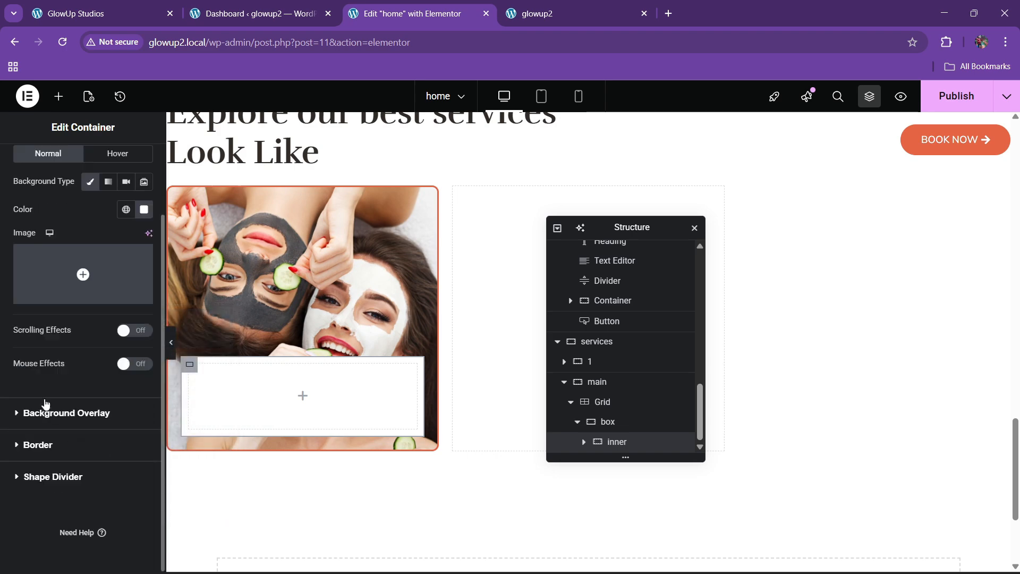
left_click(39, 445)
left_click(96, 332)
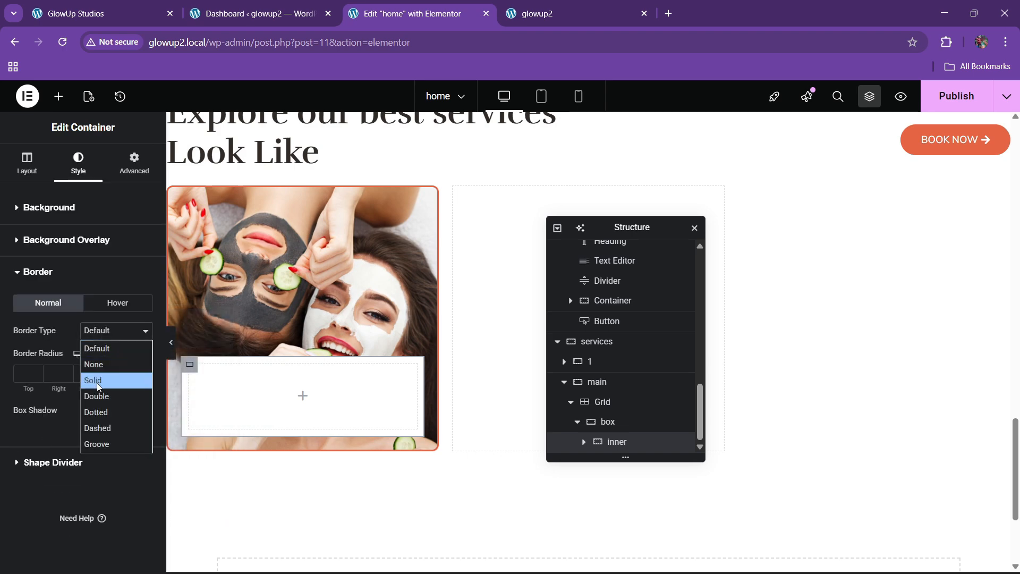
left_click(96, 380)
left_click(35, 370)
left_click(36, 370)
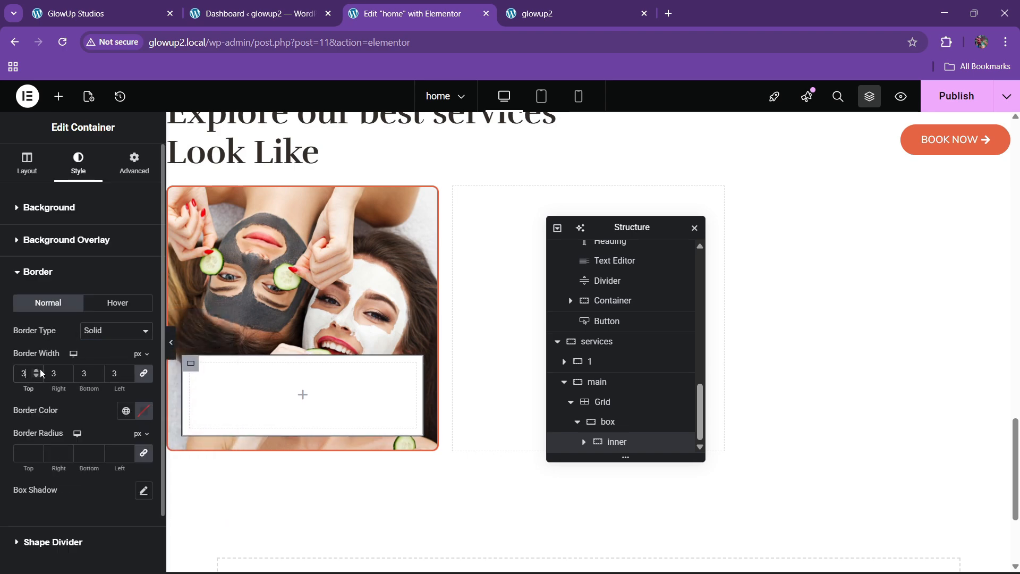
left_click(126, 411)
left_click(89, 301)
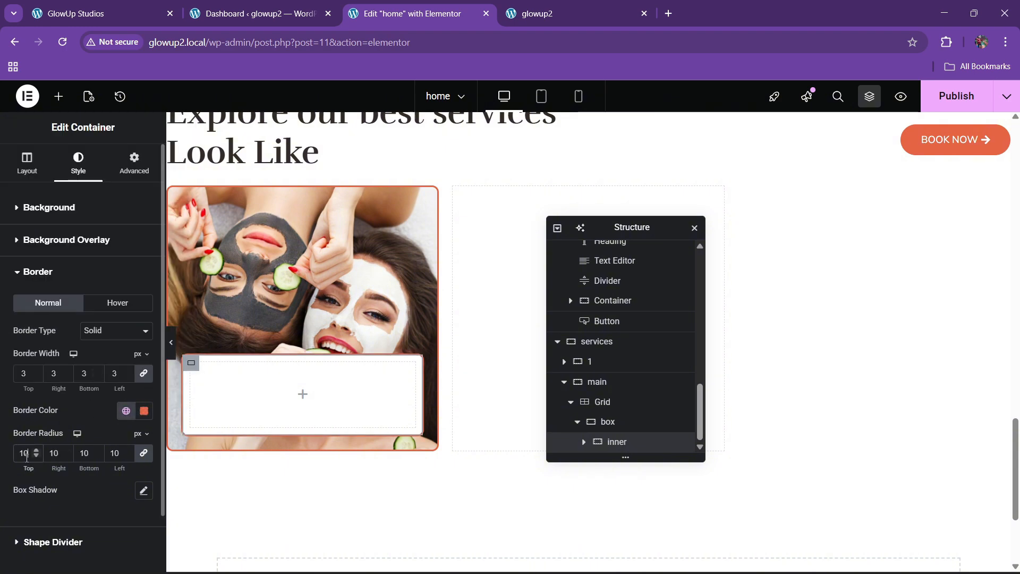
Add a heading titled Facial Treatments to the inner container, matching the reference card
left_click(106, 13)
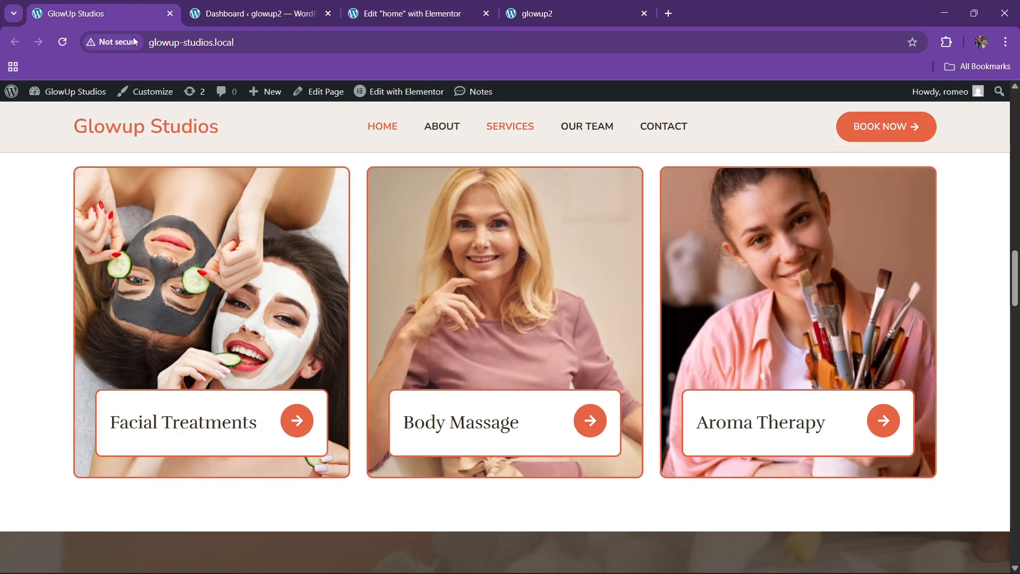
left_click(388, 13)
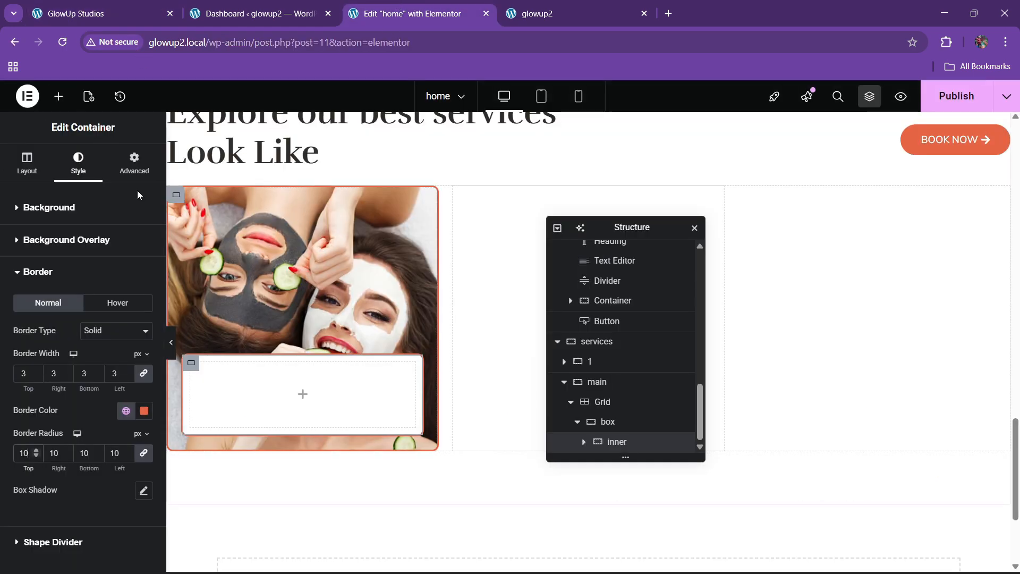
left_click(56, 97)
left_click_drag(42, 373, 289, 399)
key("BackSpace")
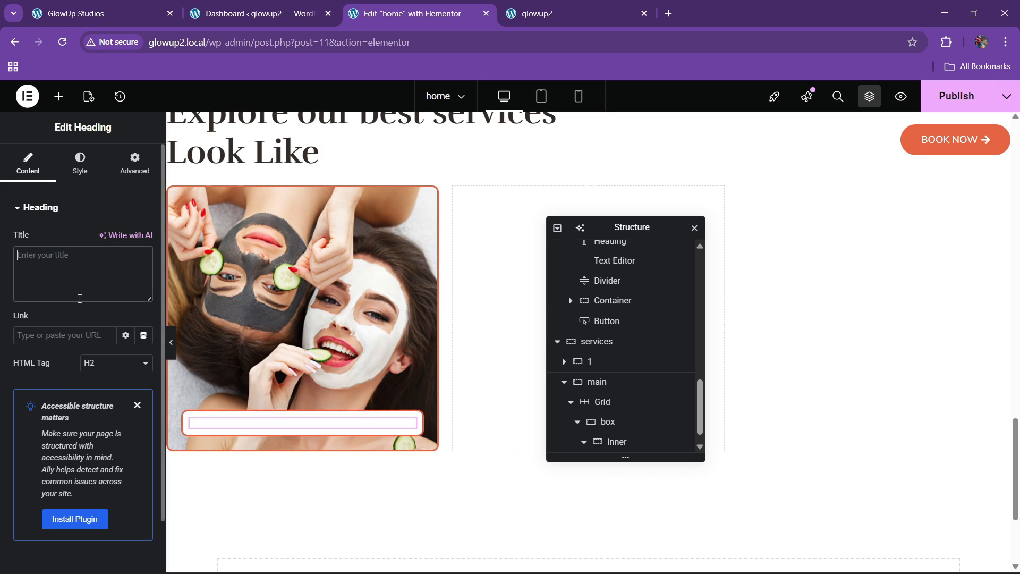
type("Facial Treatments")
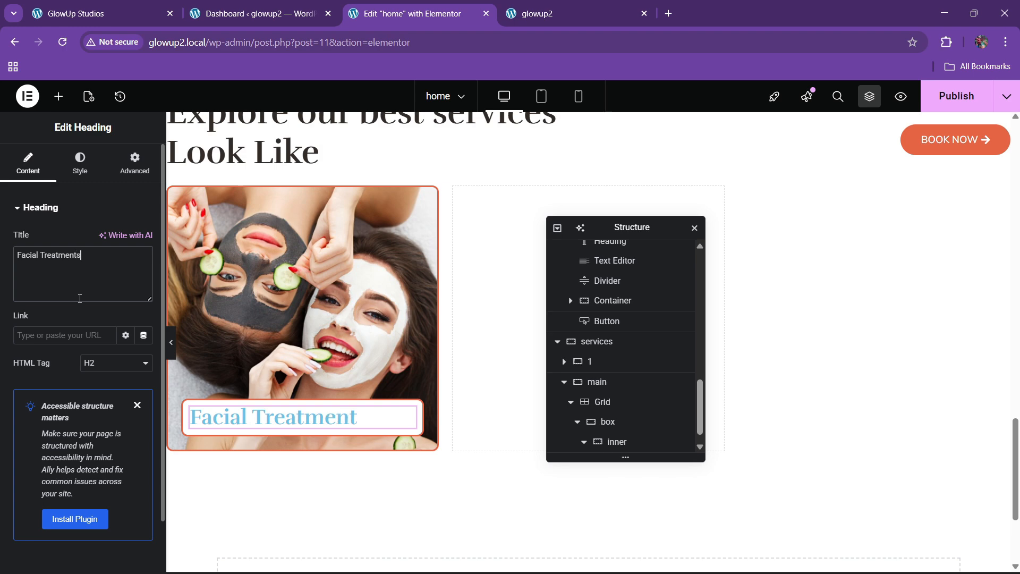
Set the Facial Treatments heading's text color to the global black and its font size to 25 px
left_click(79, 162)
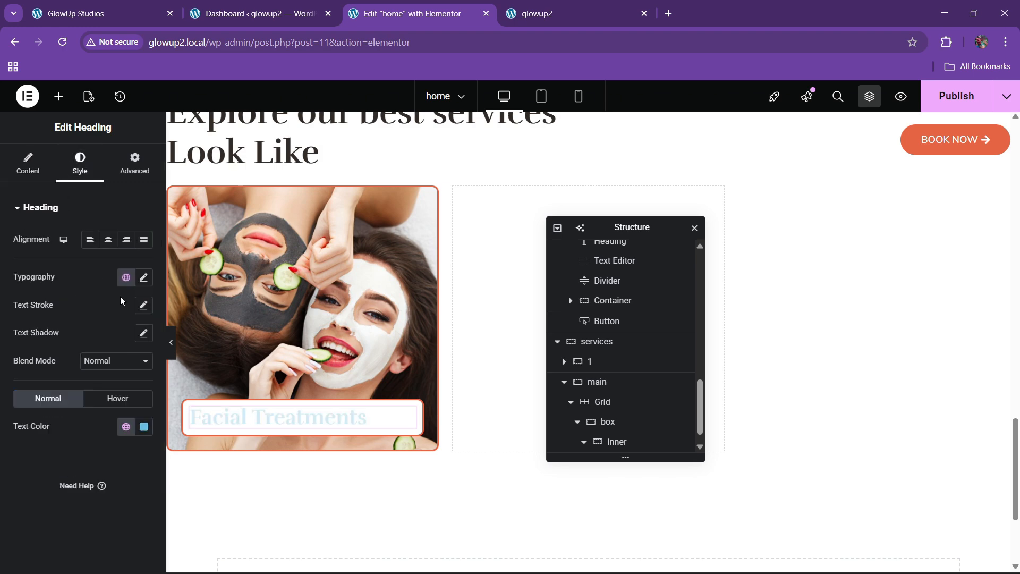
left_click(126, 426)
left_click(64, 371)
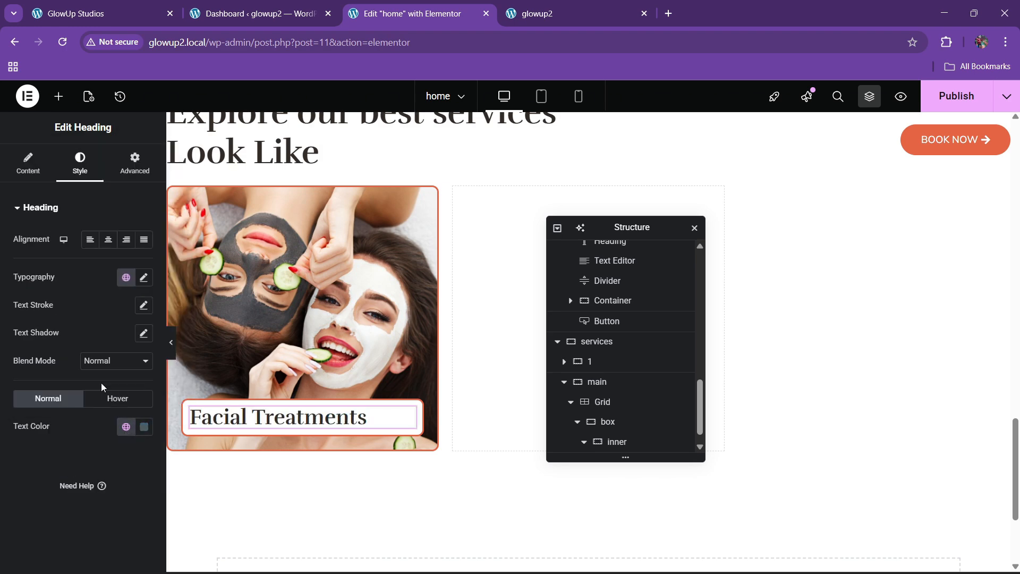
left_click(143, 279)
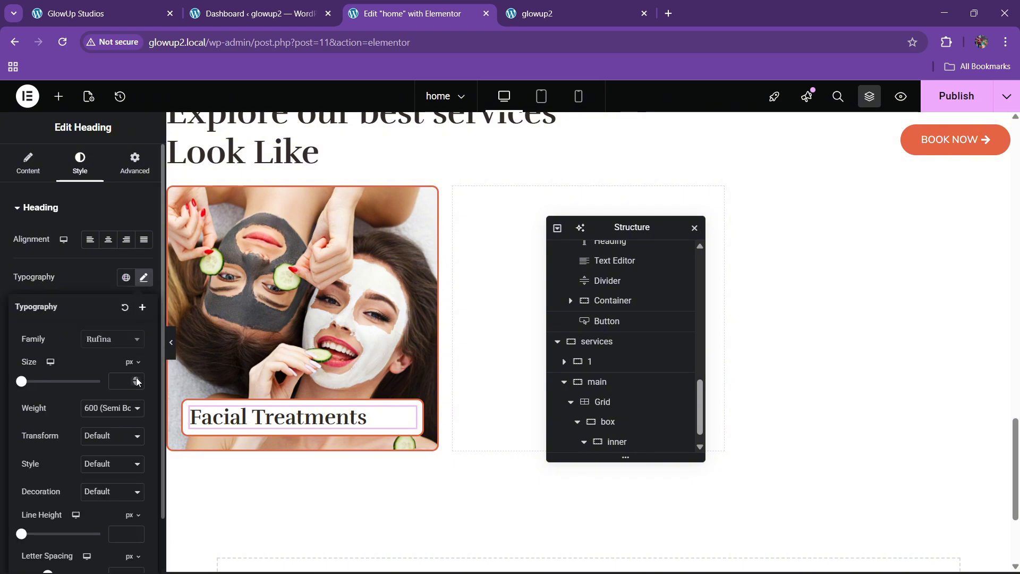
left_click_drag(136, 379, 136, 379)
Try the 500 (Medium) font weight on the heading and return it to 600 (Semi Bold)
left_click(125, 405)
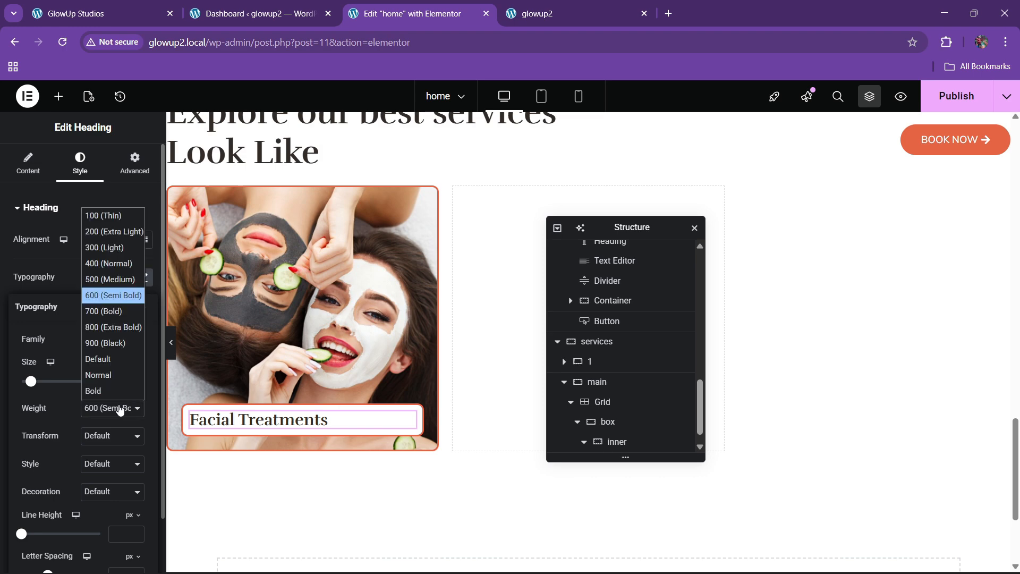
left_click(102, 280)
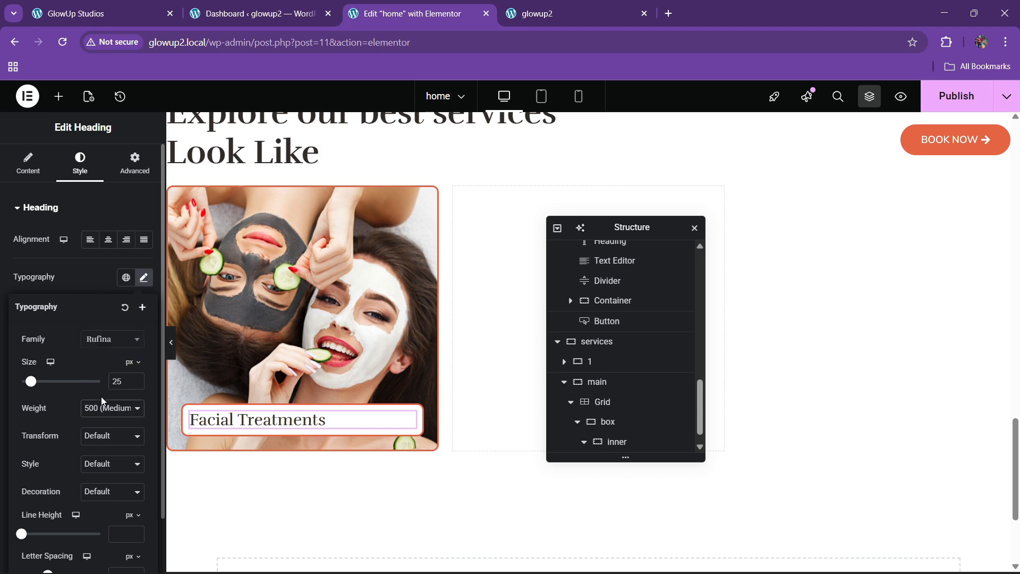
left_click(102, 401)
left_click(102, 297)
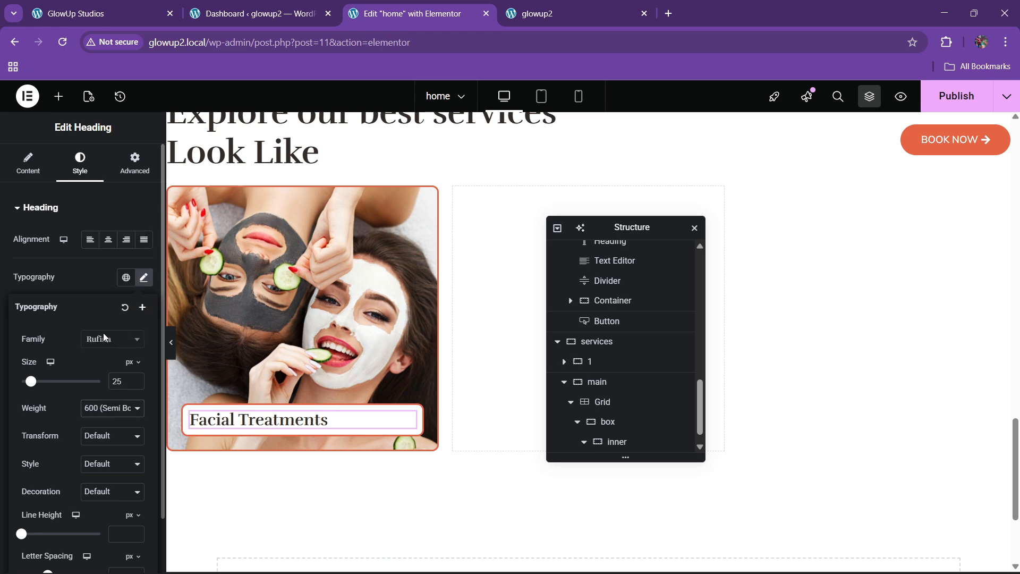
Find the Icon widget and add it below the heading in the inner container
left_click(59, 96)
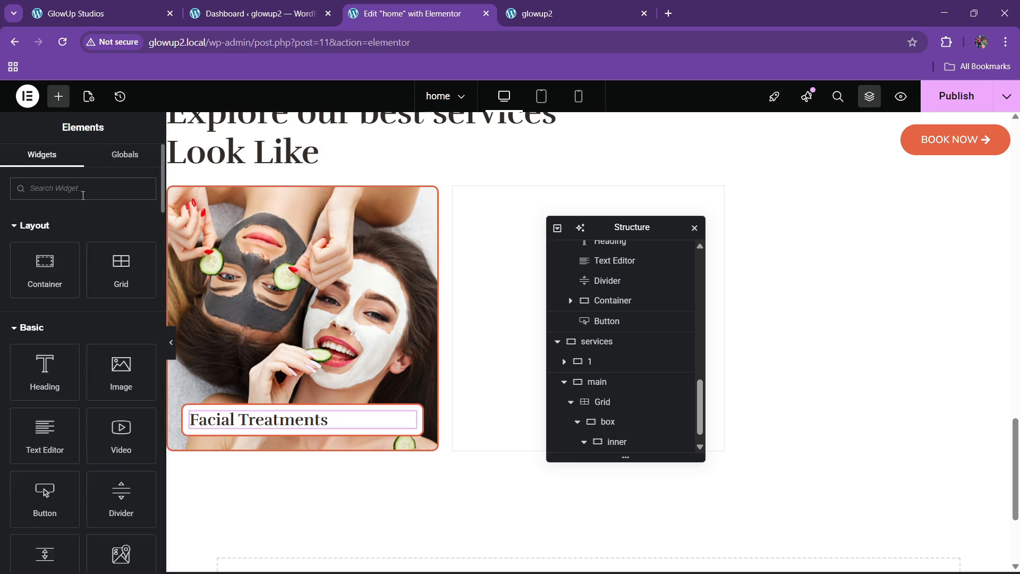
left_click(83, 196)
type("icon")
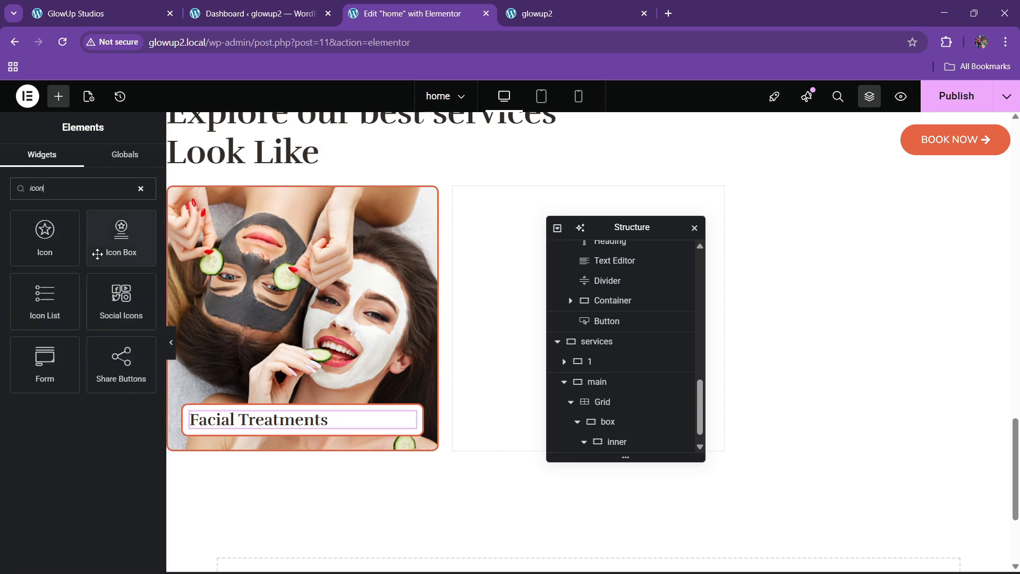
left_click_drag(53, 241, 323, 425)
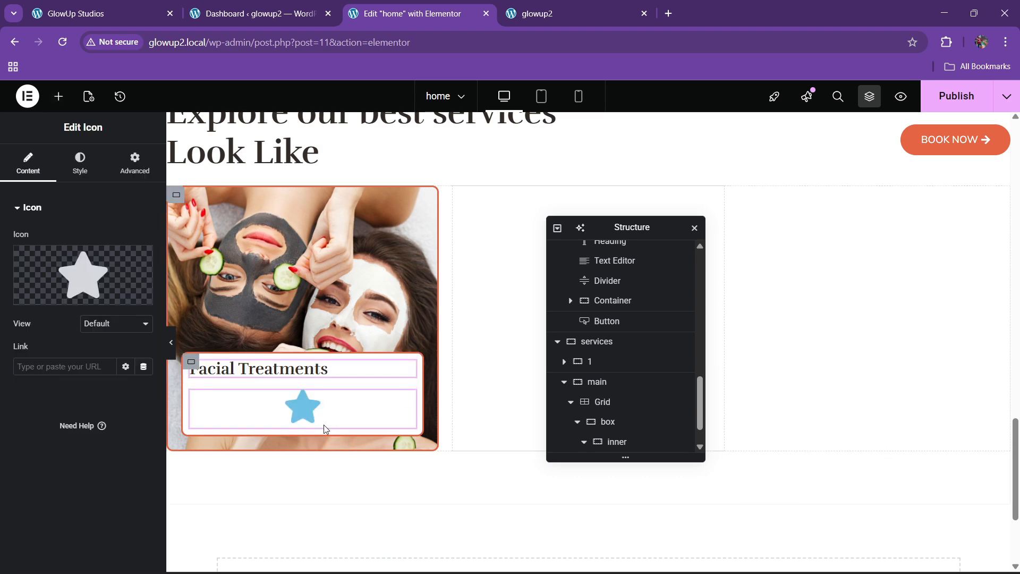
Arrange the inner container's items in a row with Space Between justification and centered alignment
left_click(290, 385)
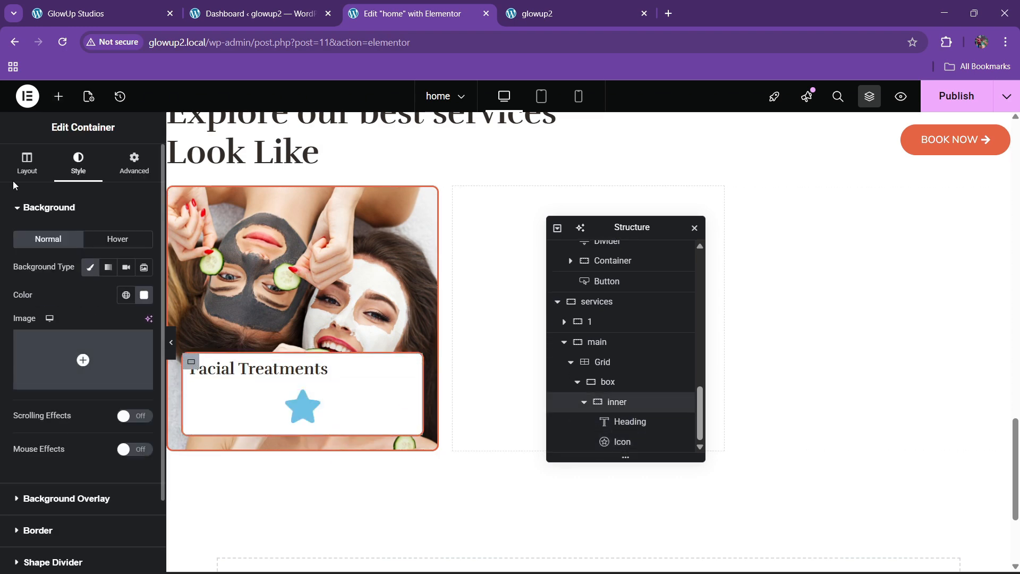
left_click(27, 162)
left_click(91, 432)
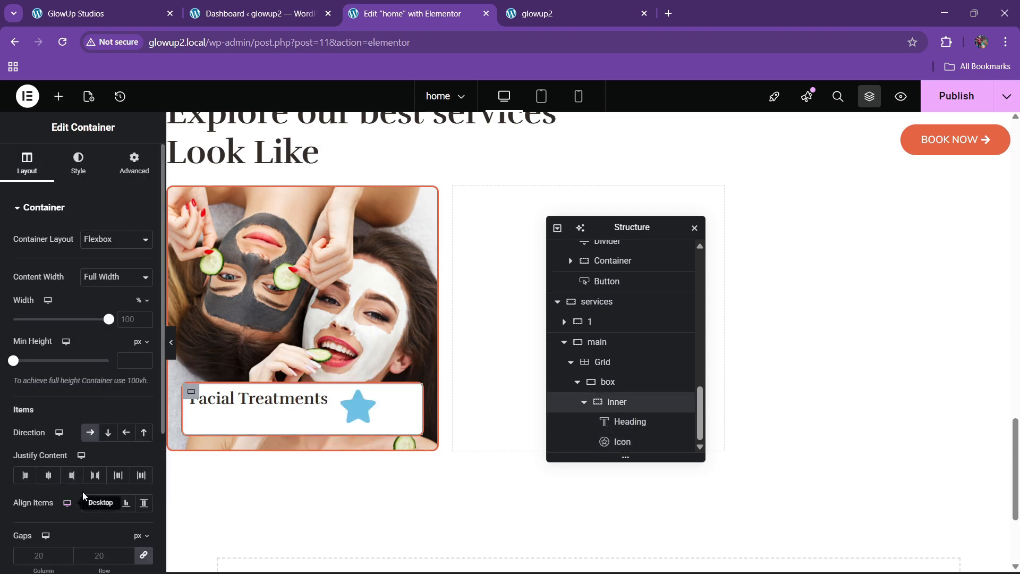
left_click(95, 475)
Replace the star icon on the Facial Treatments card with the right arrow from the icon library
left_click(398, 412)
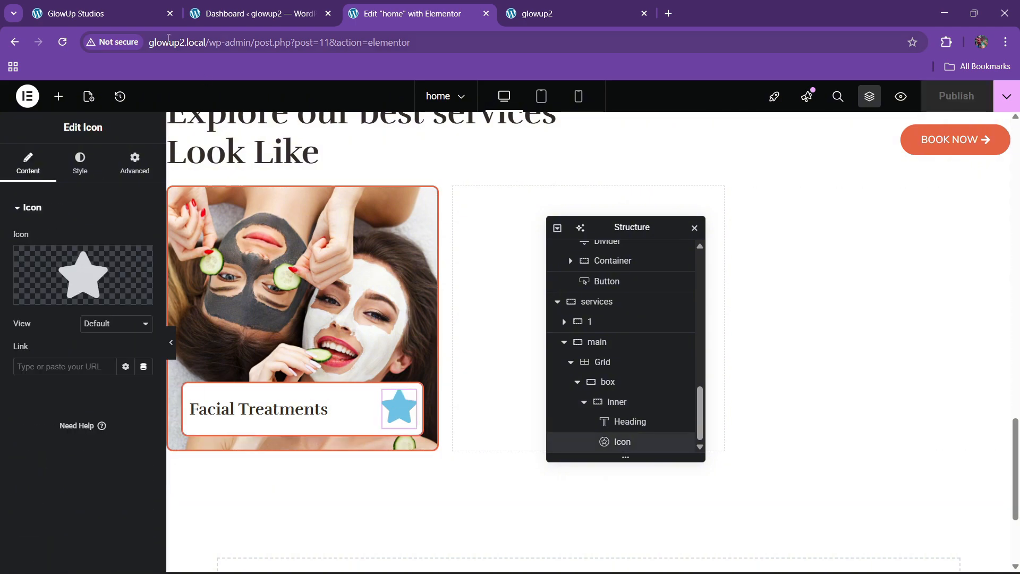
left_click(85, 265)
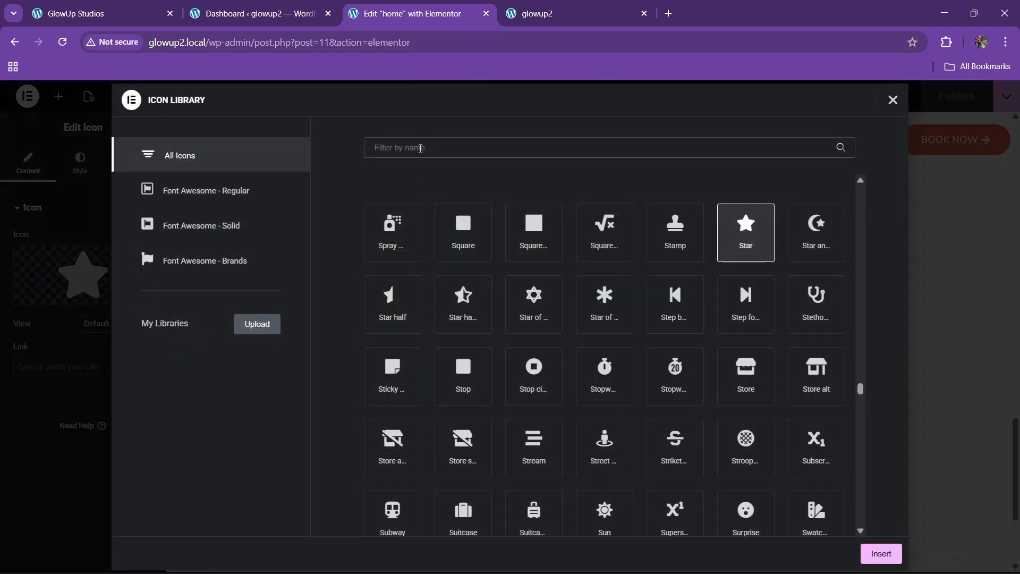
left_click(420, 149)
type("arrow")
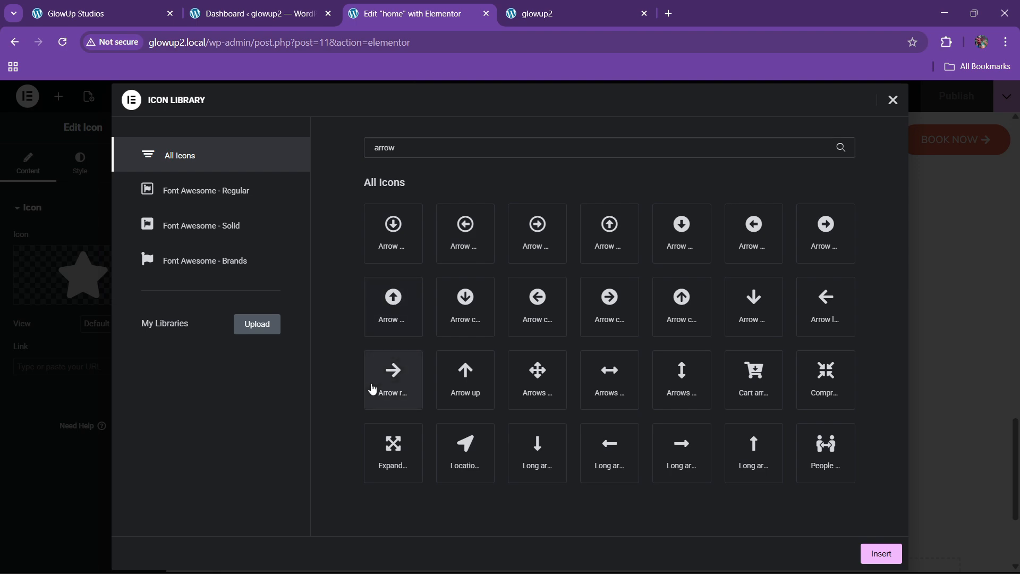
left_click(374, 386)
left_click(880, 554)
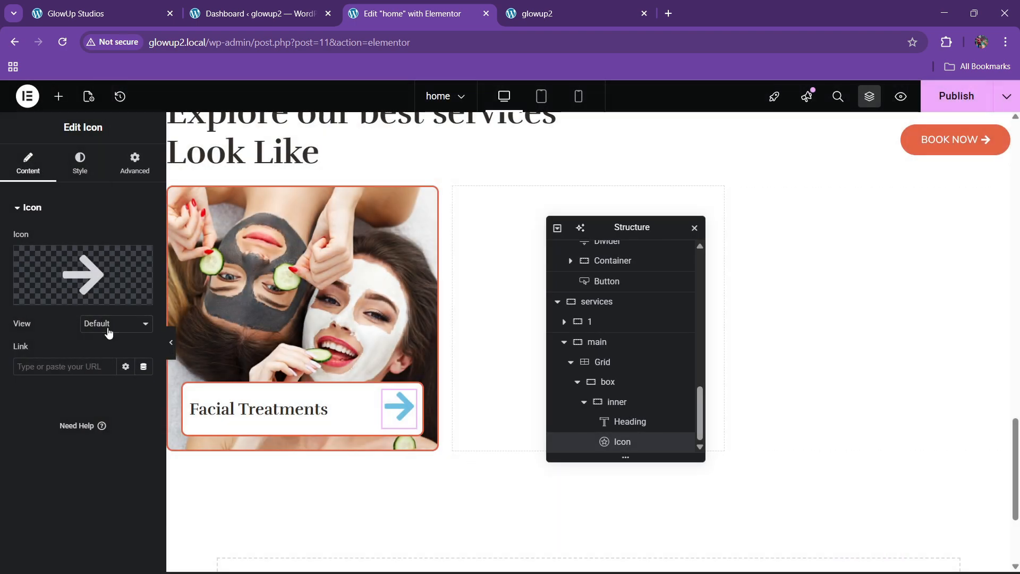
Set the arrow icon's view to Stacked, with the global orange as primary color and white as secondary color
left_click(109, 324)
left_click(105, 361)
left_click(107, 361)
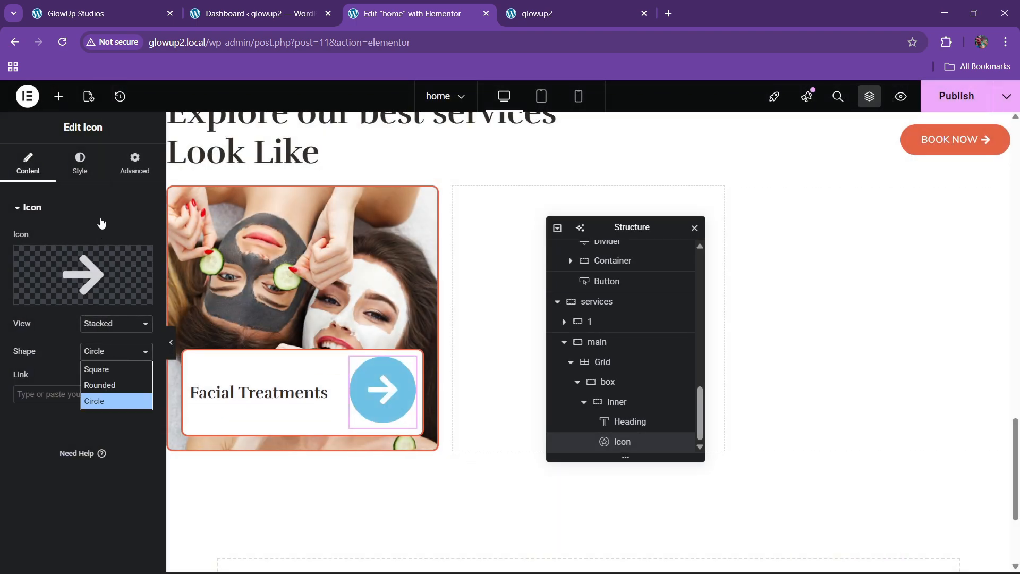
left_click(80, 162)
left_click(126, 295)
left_click(54, 488)
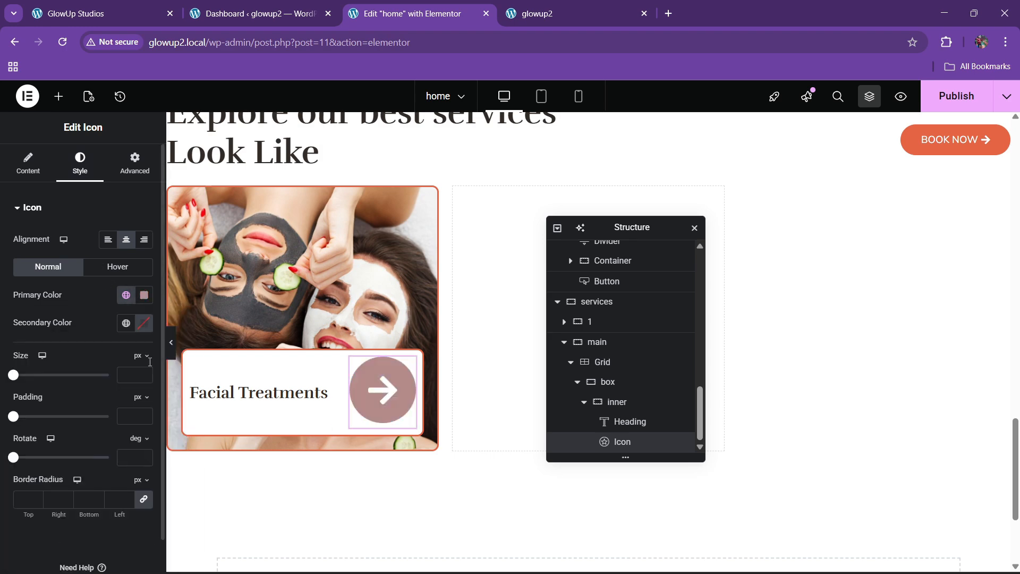
left_click(144, 323)
left_click(76, 317)
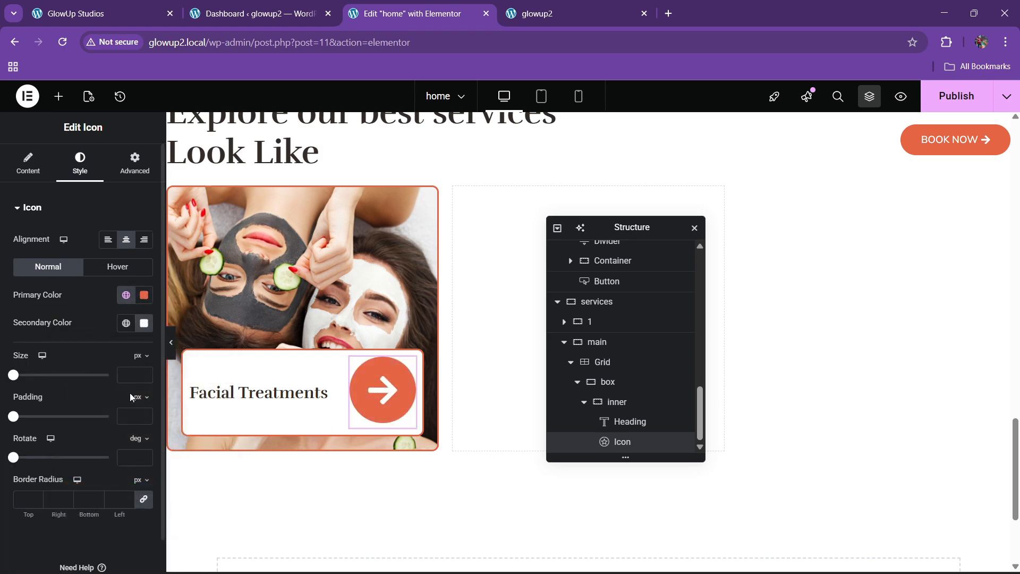
Reduce the arrow icon's size to slightly above 18 px and compare the card with the GlowUp Studios reference page
left_click(143, 375)
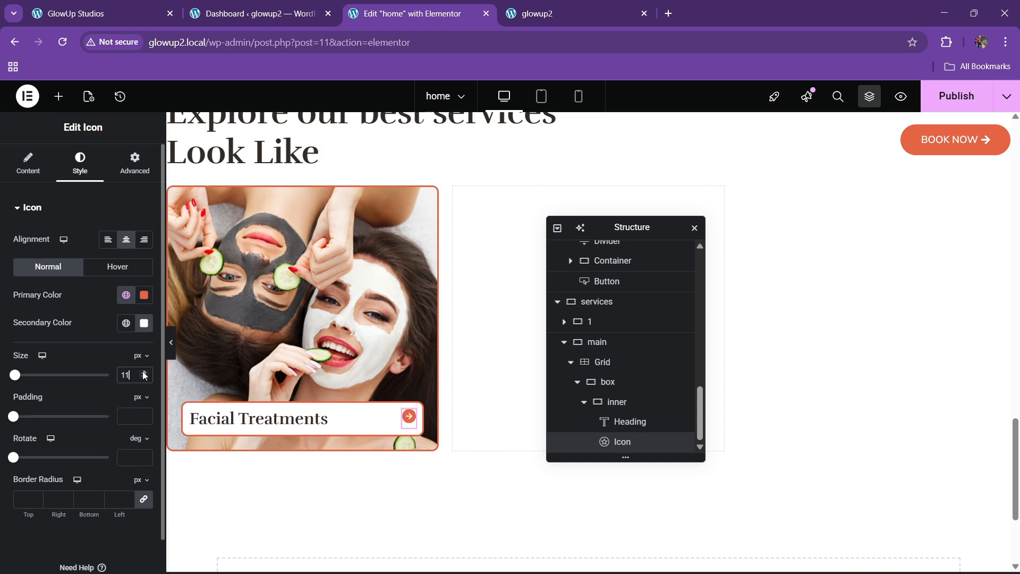
left_click(143, 373)
left_click(144, 373)
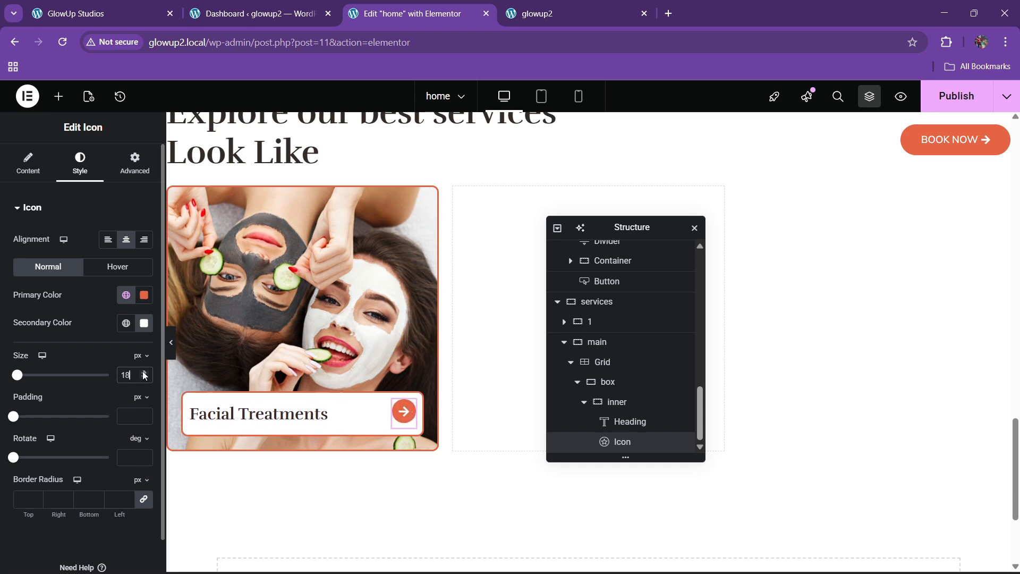
left_click(143, 373)
left_click(143, 373)
left_click(68, 5)
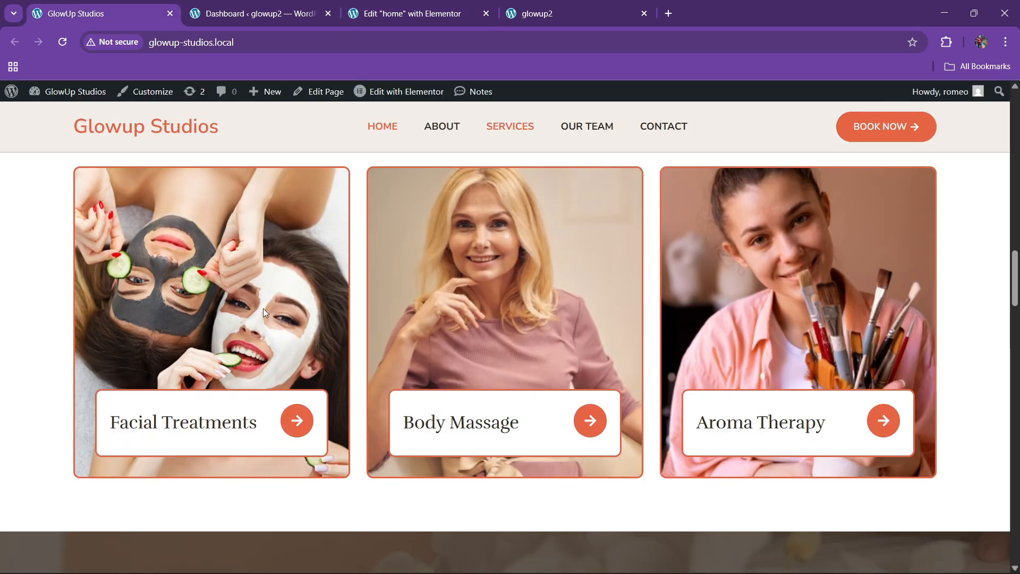
left_click(422, 5)
Set the padding of the first card's box container to 30 px on all sides
left_click(616, 401)
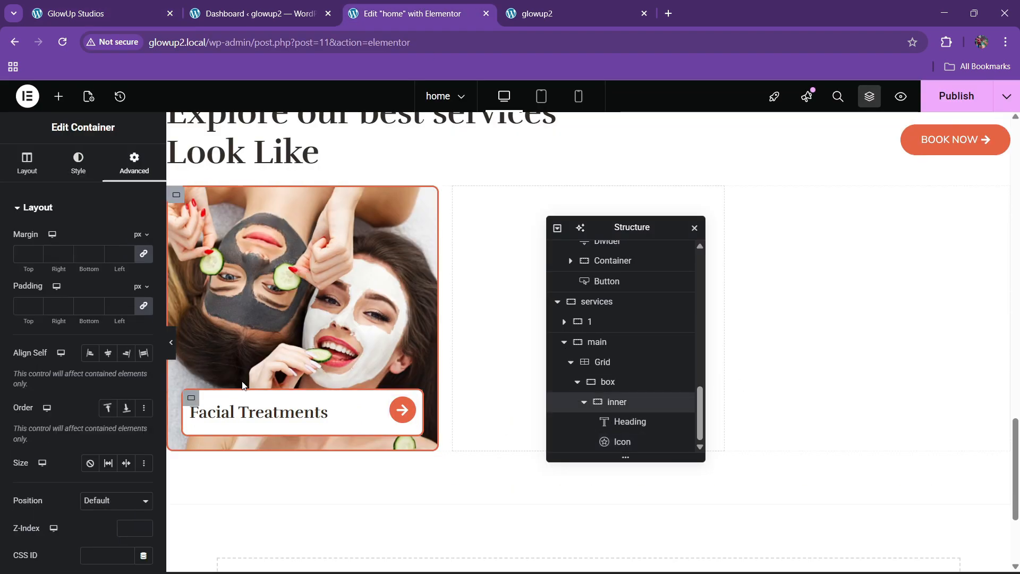
left_click(611, 382)
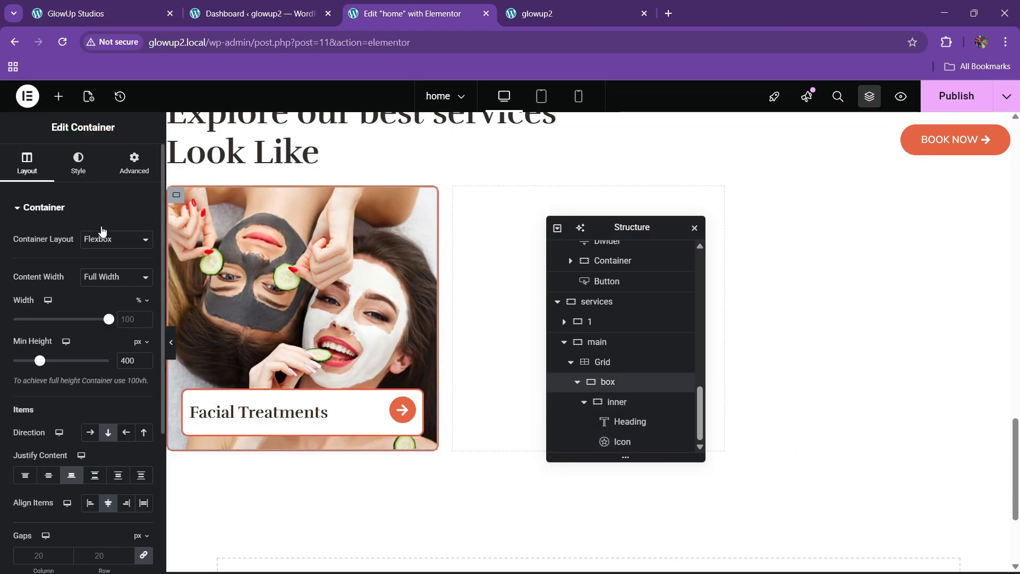
left_click(134, 163)
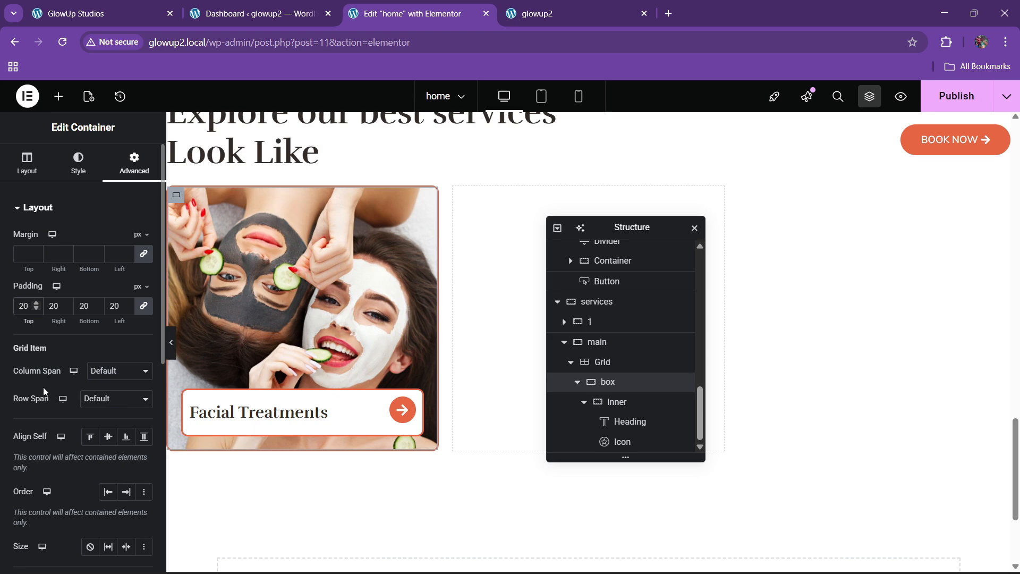
type("50")
key("Left")
key("BackSpace")
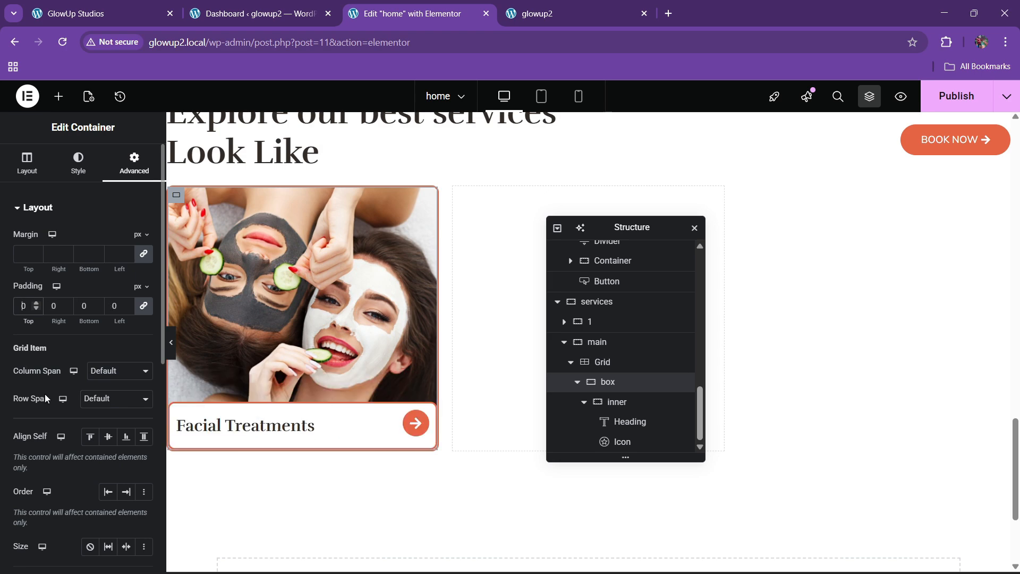
type("4")
key("BackSpace")
type("3")
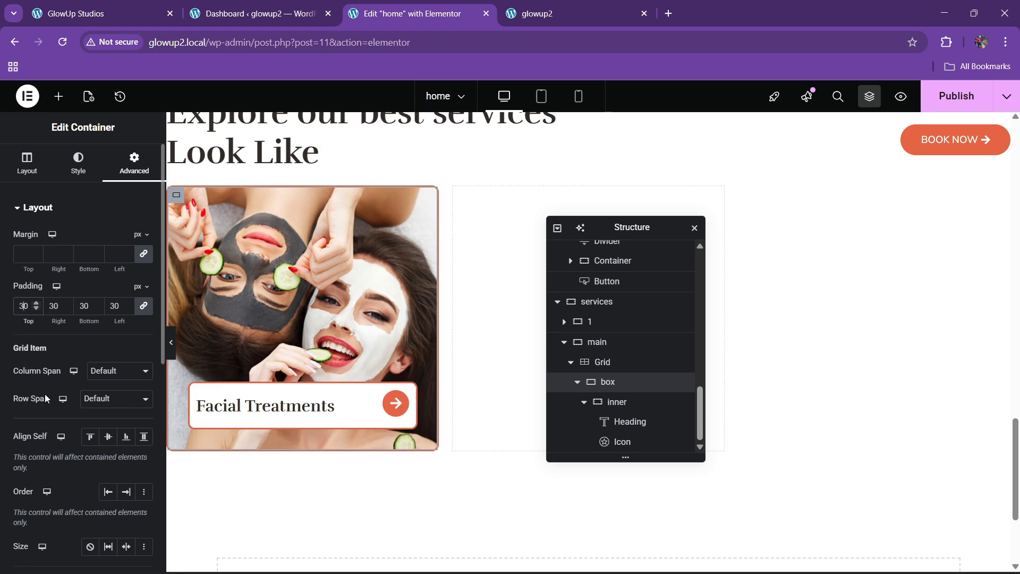
Set the inner container's padding to 20 px on all sides and compare the card with the reference page
left_click(634, 403)
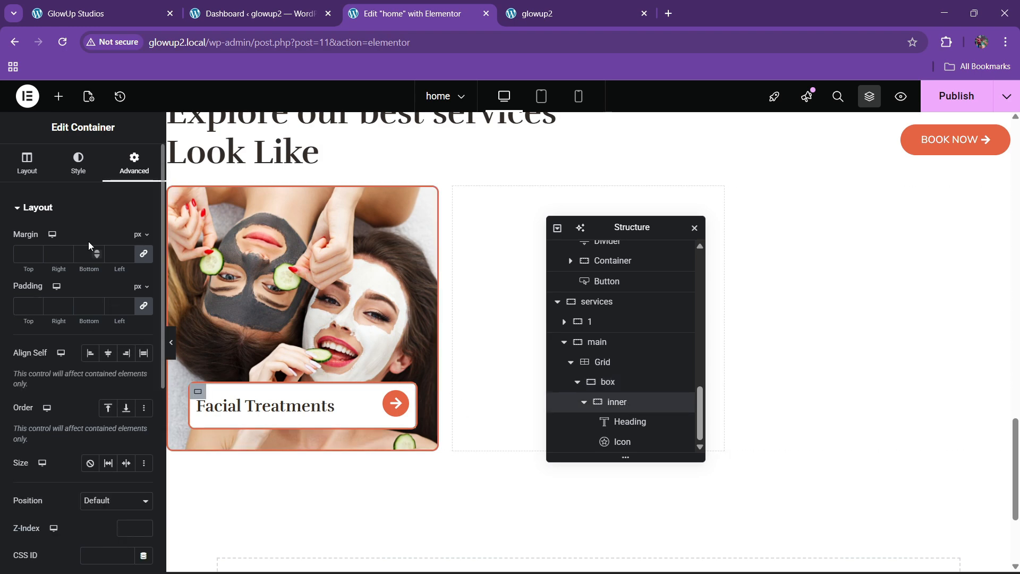
left_click(23, 305)
type("20")
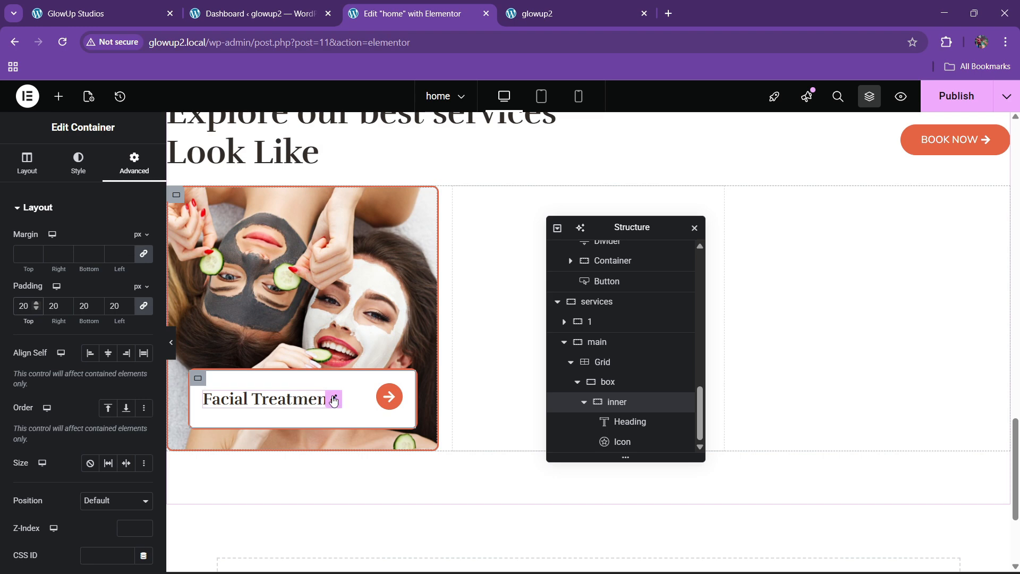
left_click(333, 400)
left_click(101, 13)
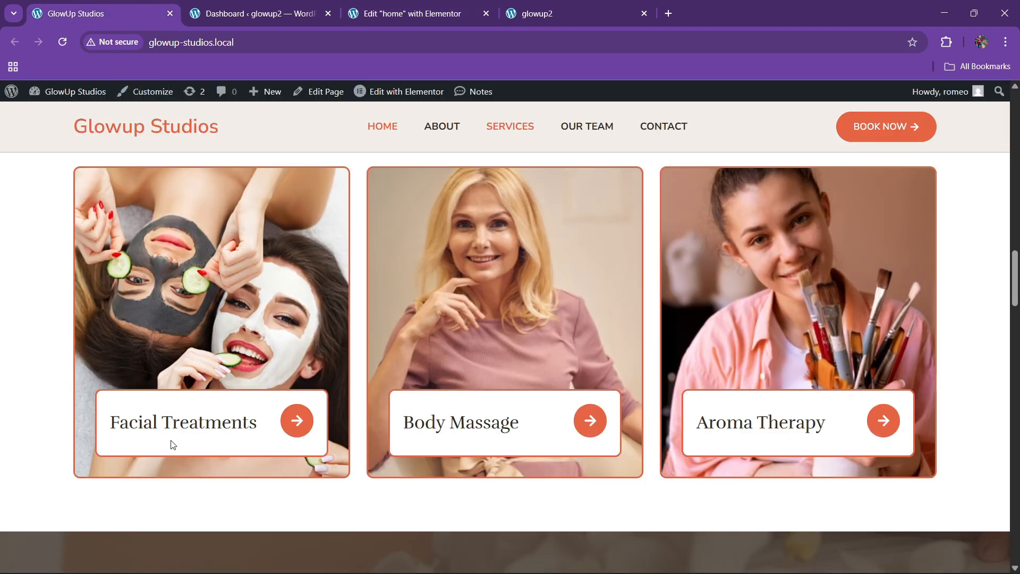
left_click(433, 4)
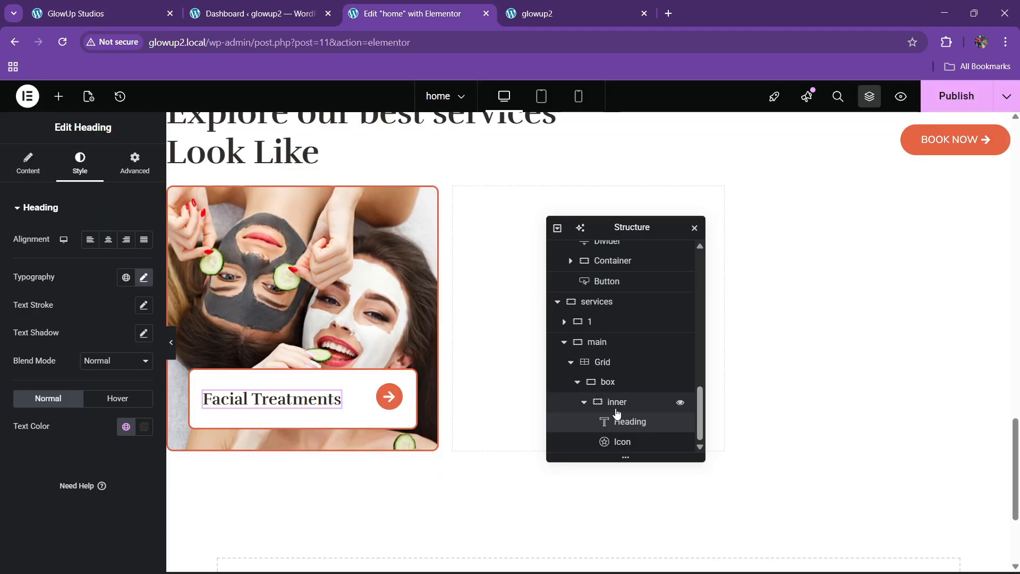
Set the minimum height of the first card's box container to 450 px
left_click(616, 403)
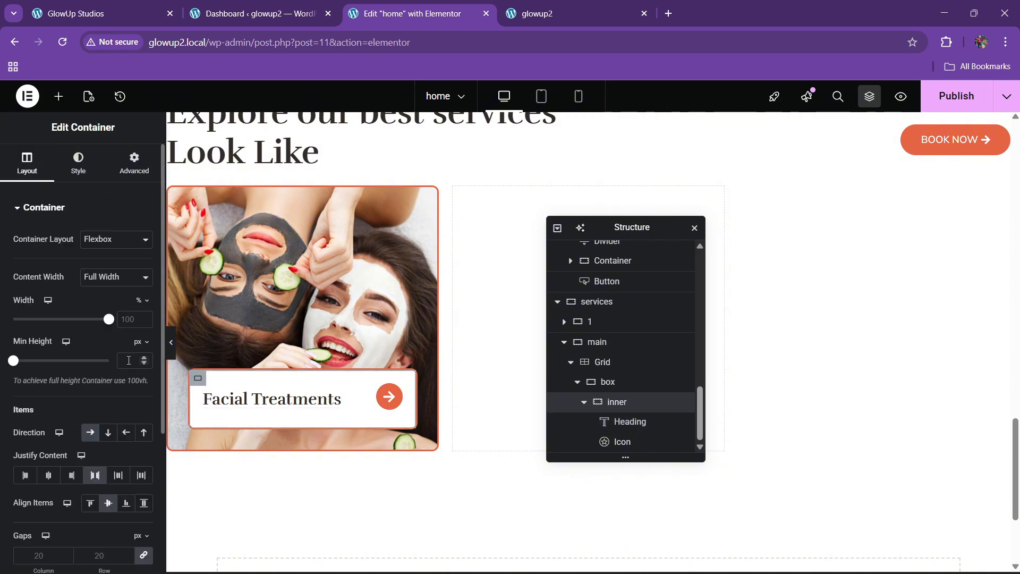
left_click(608, 382)
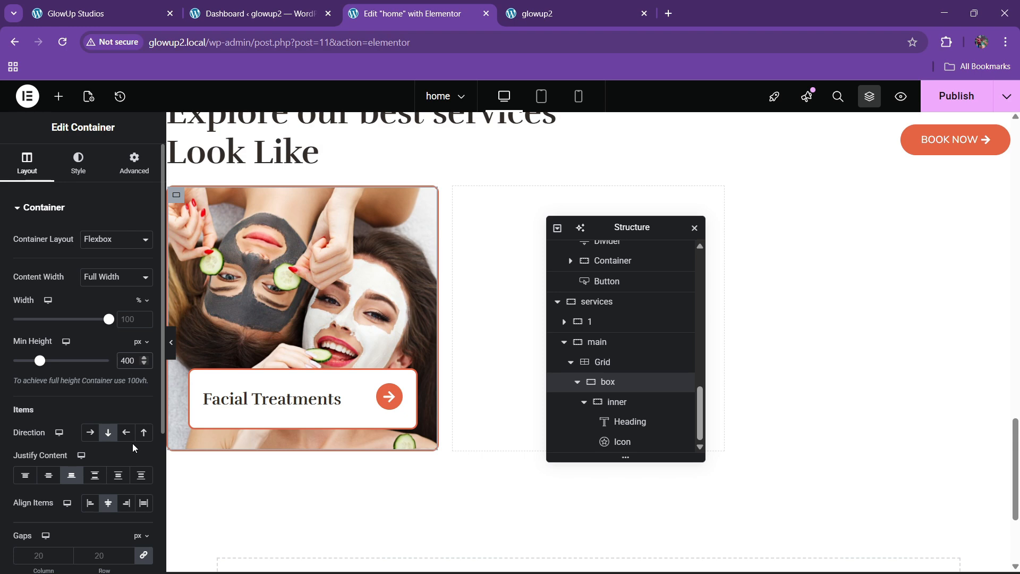
key("BackSpace")
key("BackSpace")
type("50")
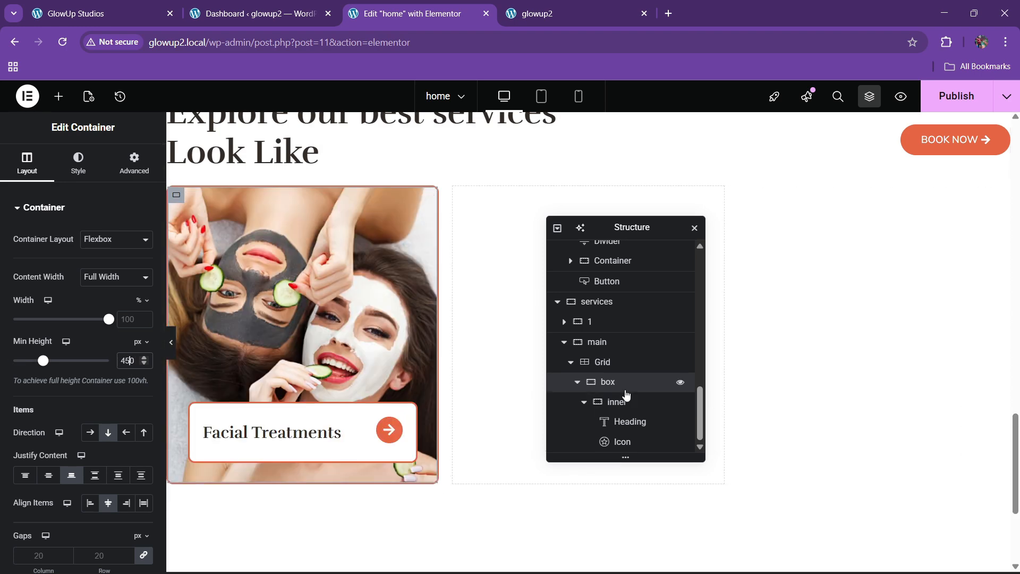
Duplicate the box container twice so the grid holds three service cards
left_click(578, 383)
right_click(611, 443)
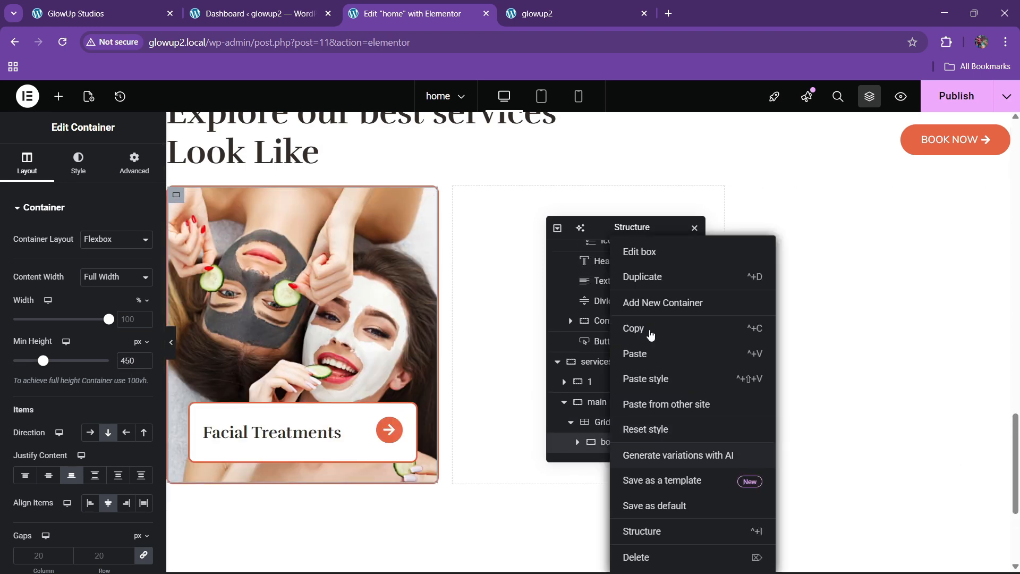
left_click(646, 277)
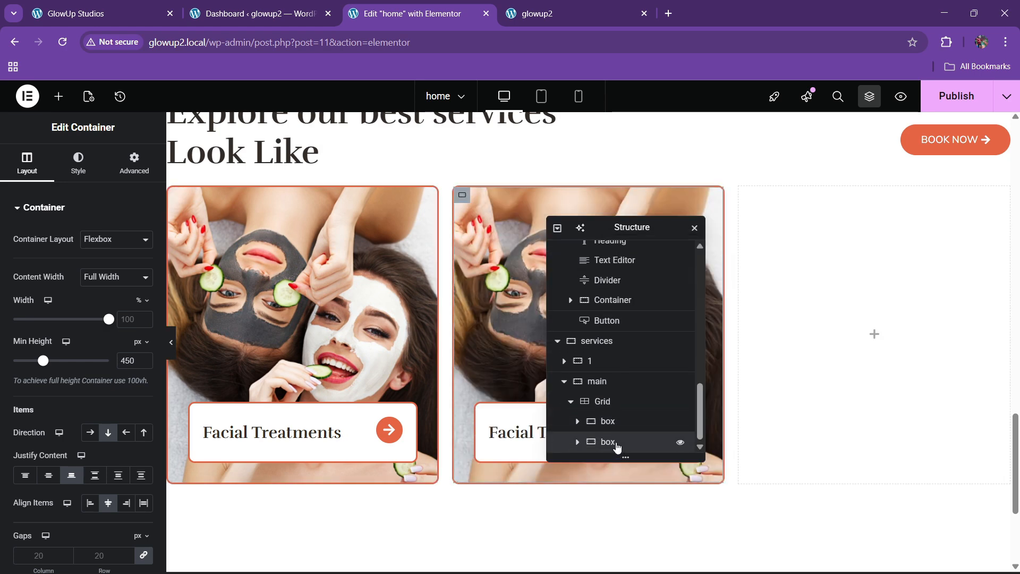
right_click(616, 448)
left_click(661, 280)
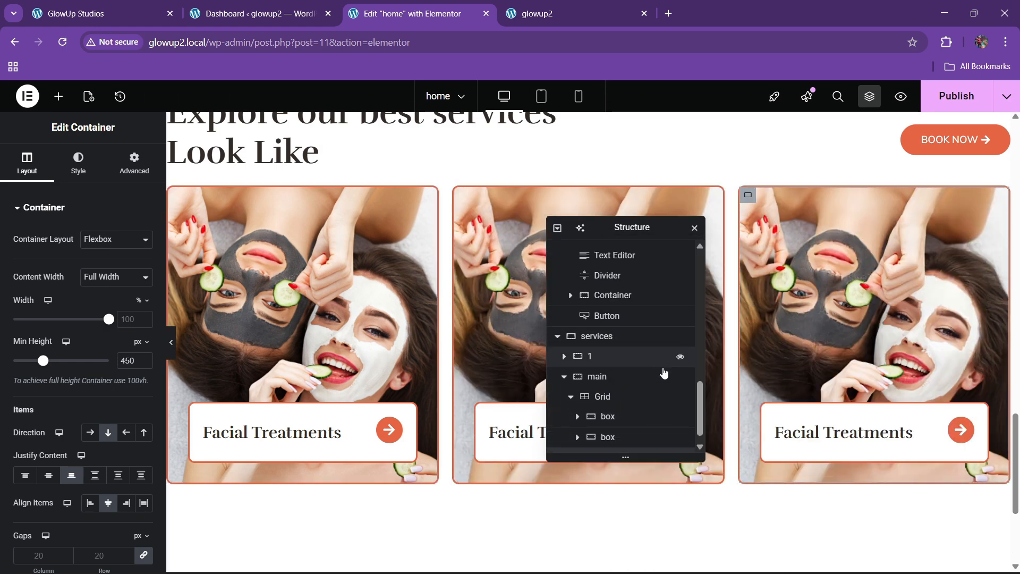
Copy the second service's title from the reference page and change the second card's heading to "Body Massage"
left_click(128, 8)
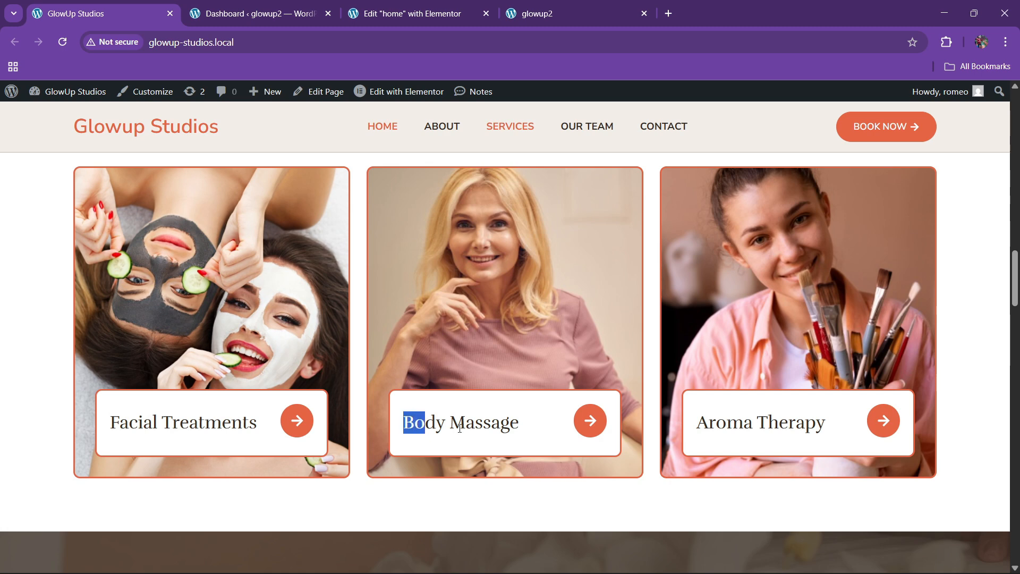
left_click_drag(460, 428, 514, 424)
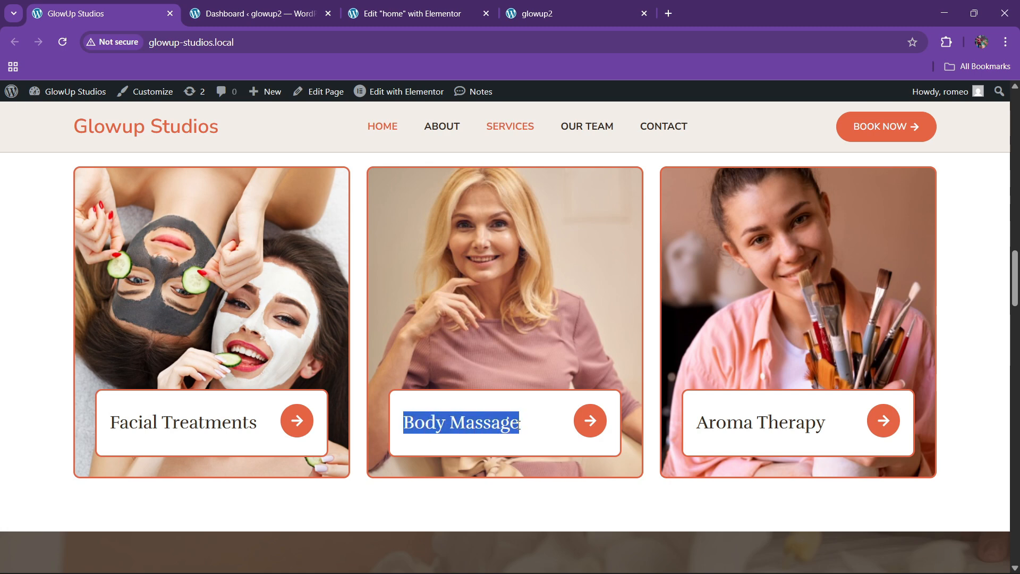
left_click(493, 10)
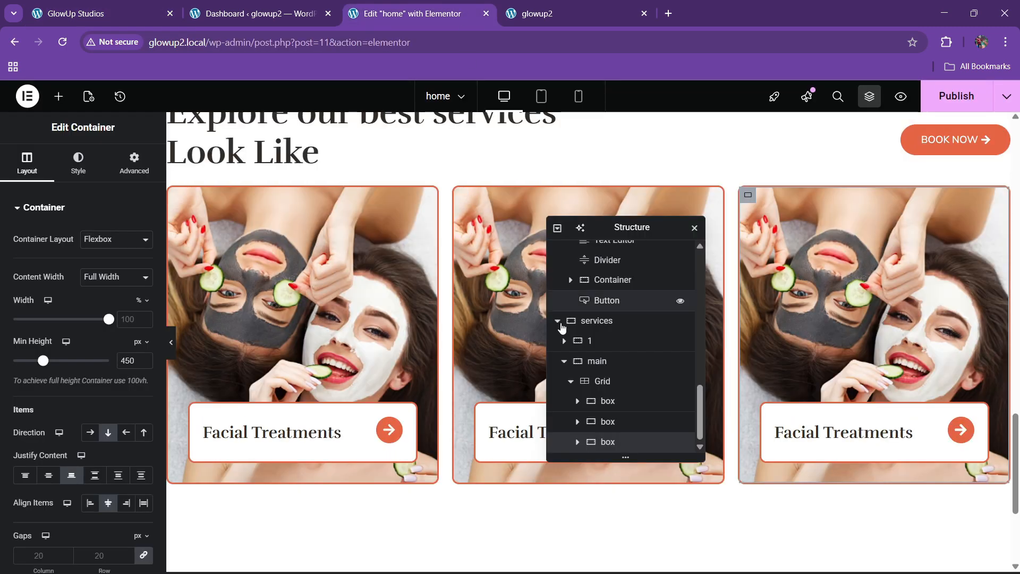
left_click(531, 429)
left_click_drag(606, 228, 419, 261)
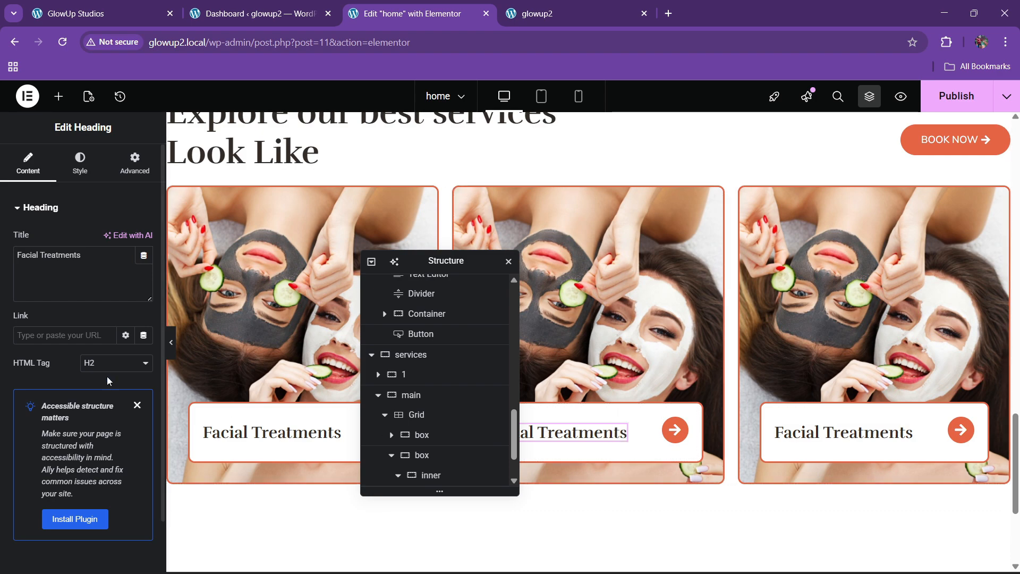
type("Body Massage")
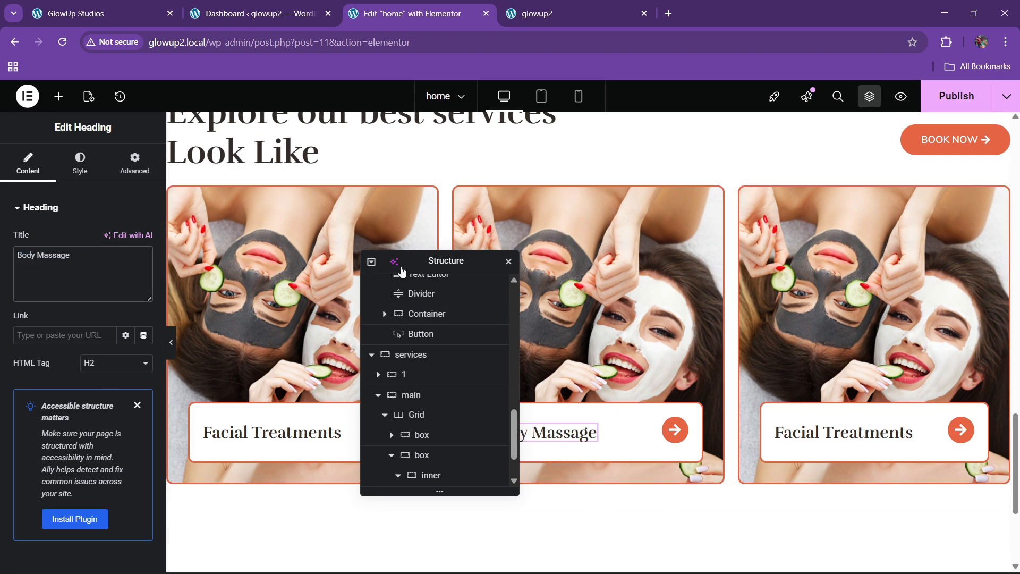
Replace the second card's background image with the photo of the woman lying on her front, and publish the page
left_click_drag(419, 259, 717, 237)
left_click(463, 205)
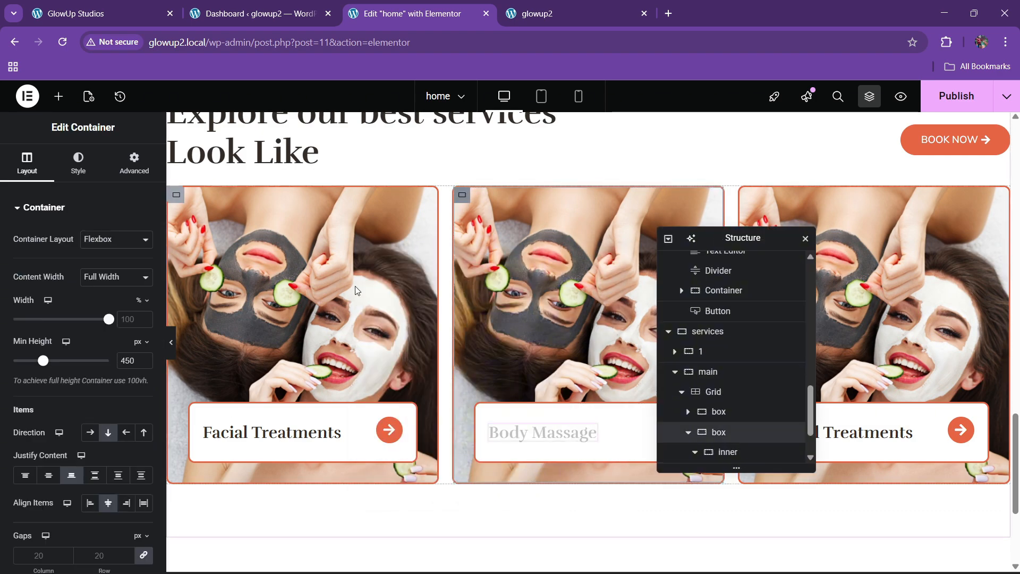
left_click(95, 173)
left_click(88, 372)
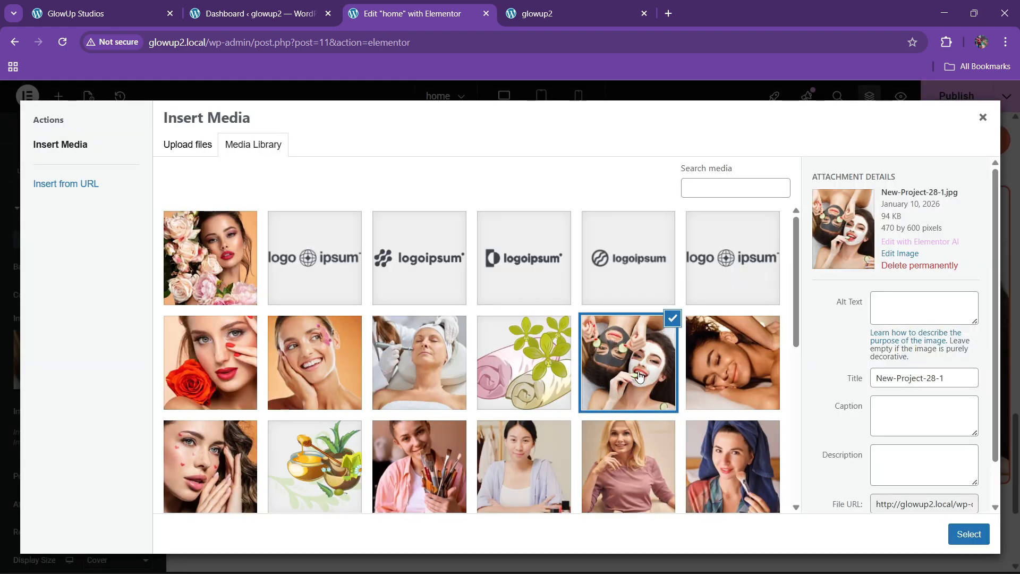
left_click(739, 372)
left_click(968, 534)
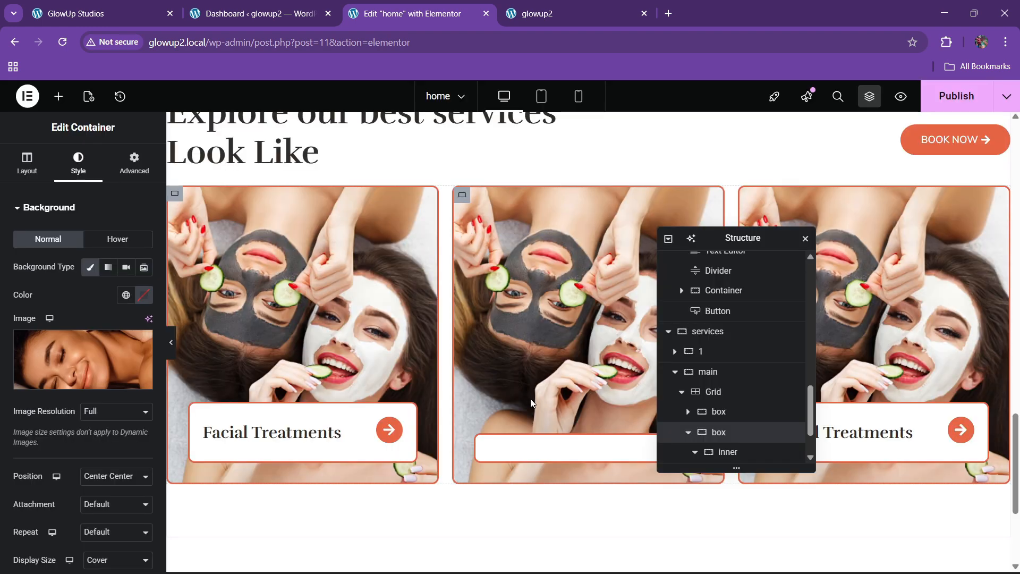
left_click_drag(694, 243, 551, 245)
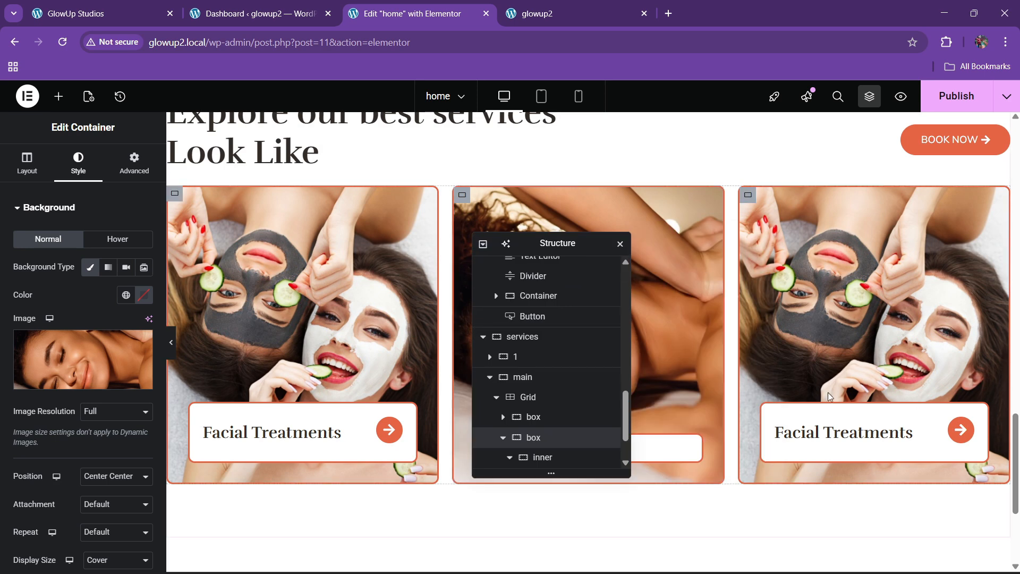
left_click(956, 95)
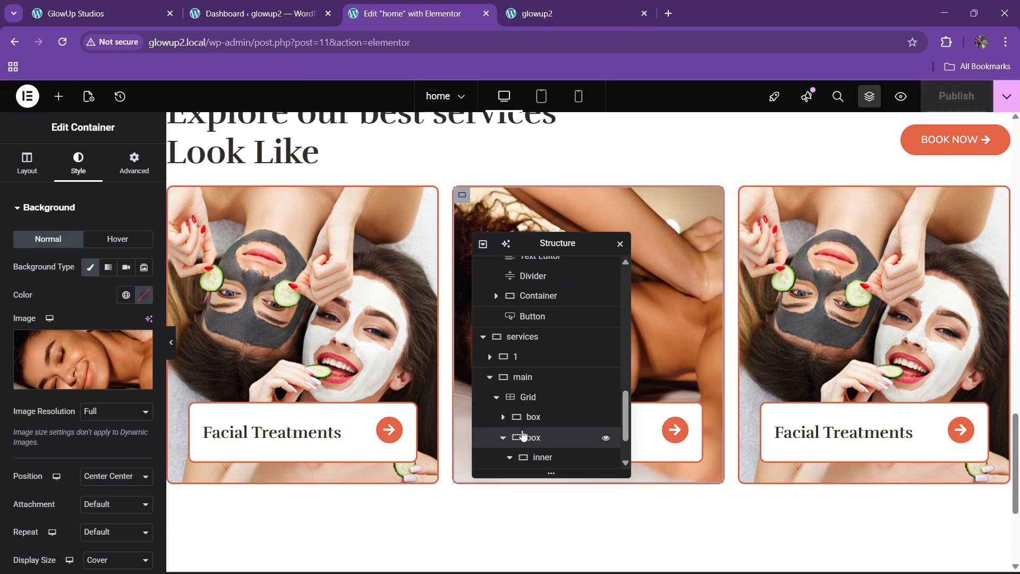
Set the services container's column and row gaps to 50 px
left_click(525, 404)
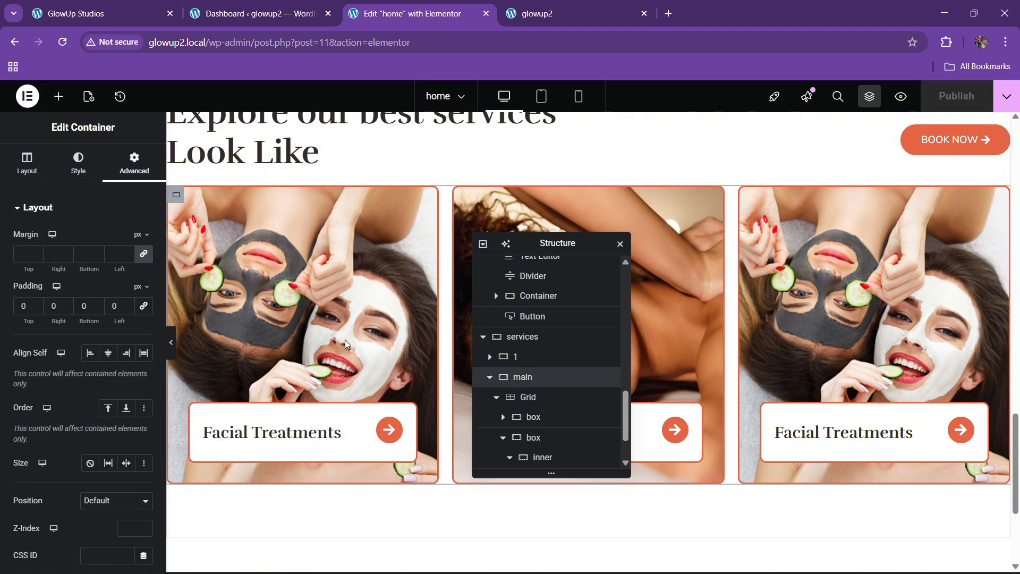
left_click(489, 376)
left_click(534, 416)
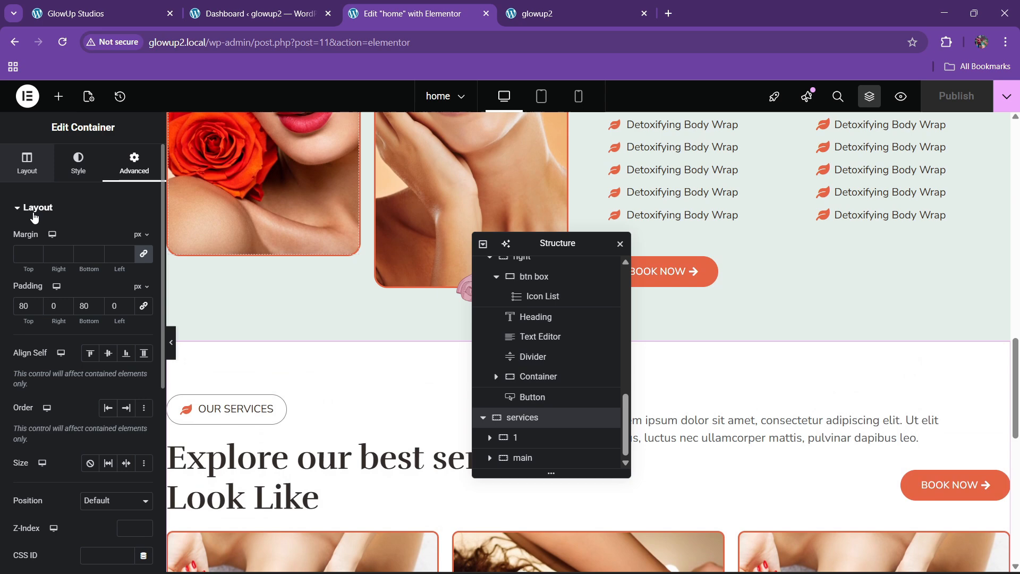
left_click(29, 166)
scroll(64, 425, "down", 1)
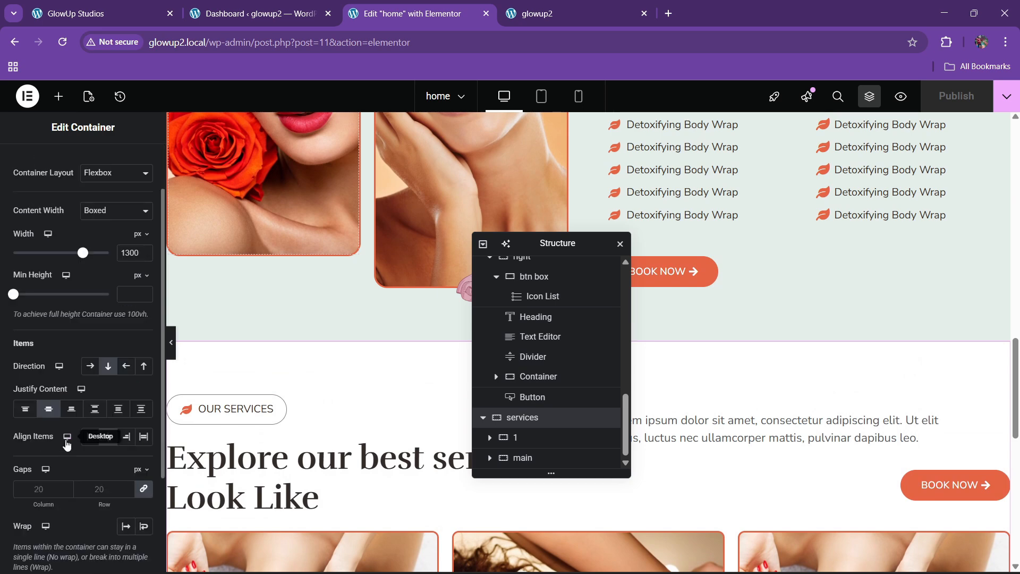
left_click(111, 496)
type("50")
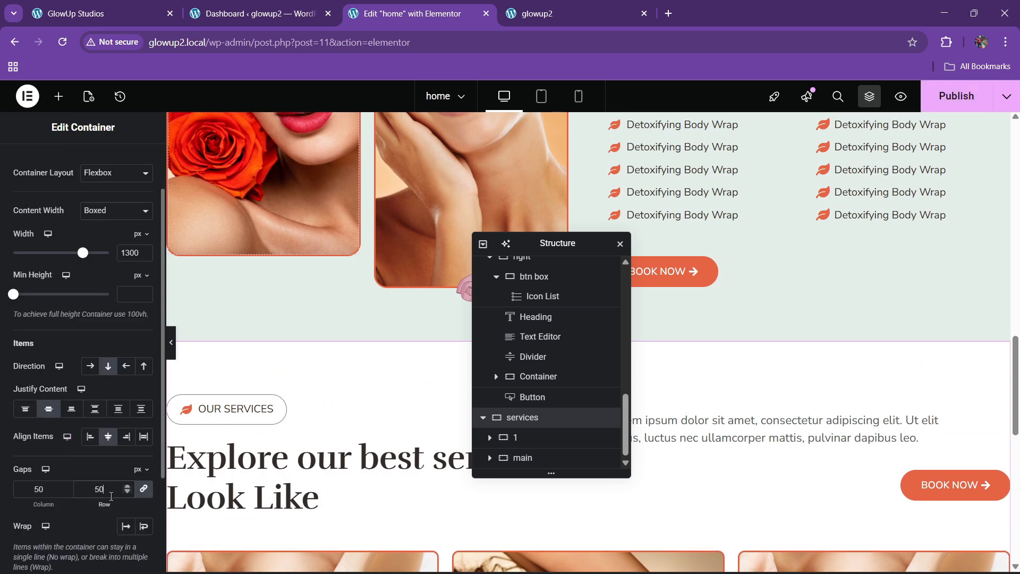